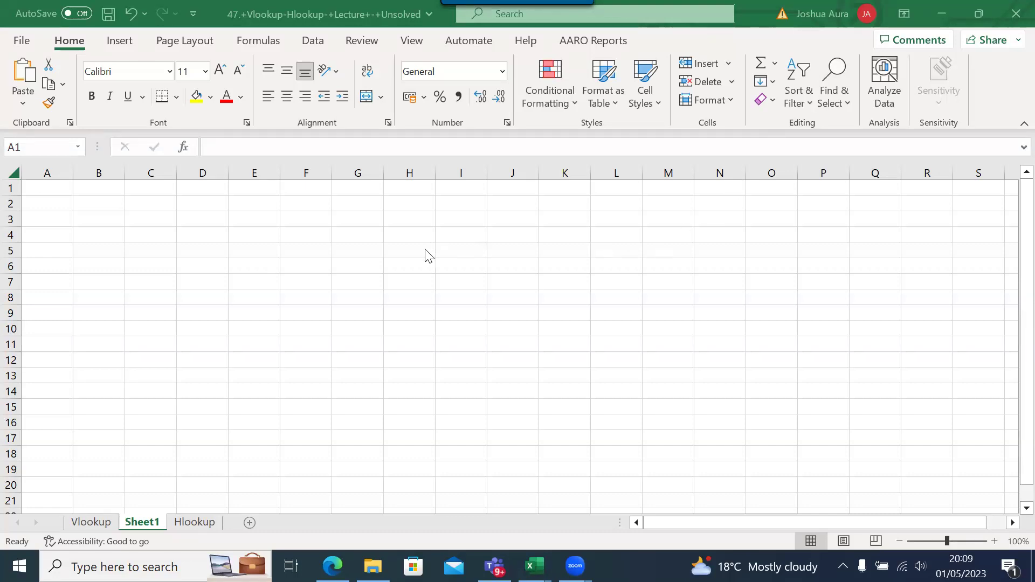
# Label cell H4 "Tax" and enter the rate 30% beside it in I4.
pyautogui.hotkey('ctrl', 'z')
pyautogui.click(407, 233)
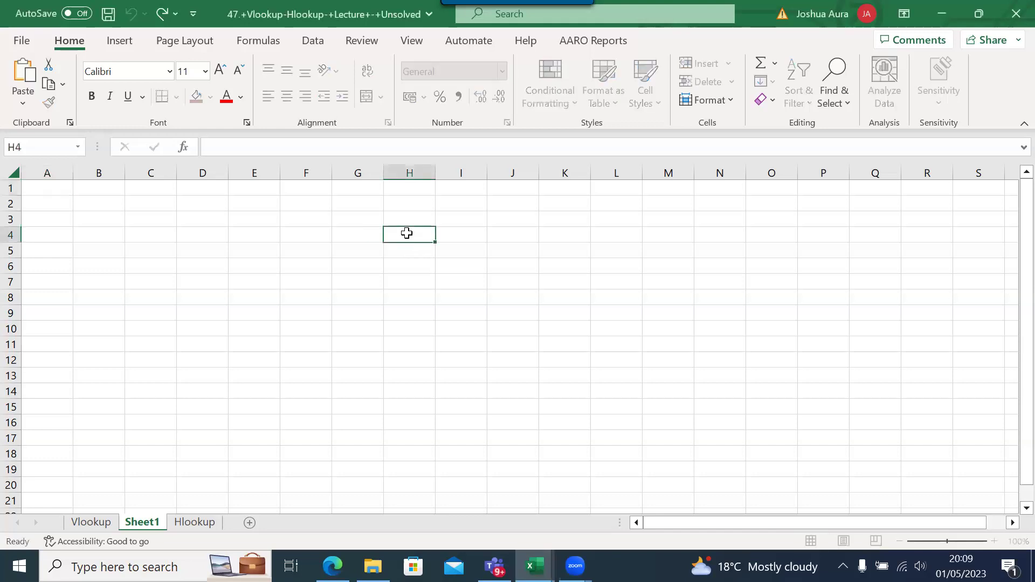
pyautogui.write('Tax')
pyautogui.press('Tab')
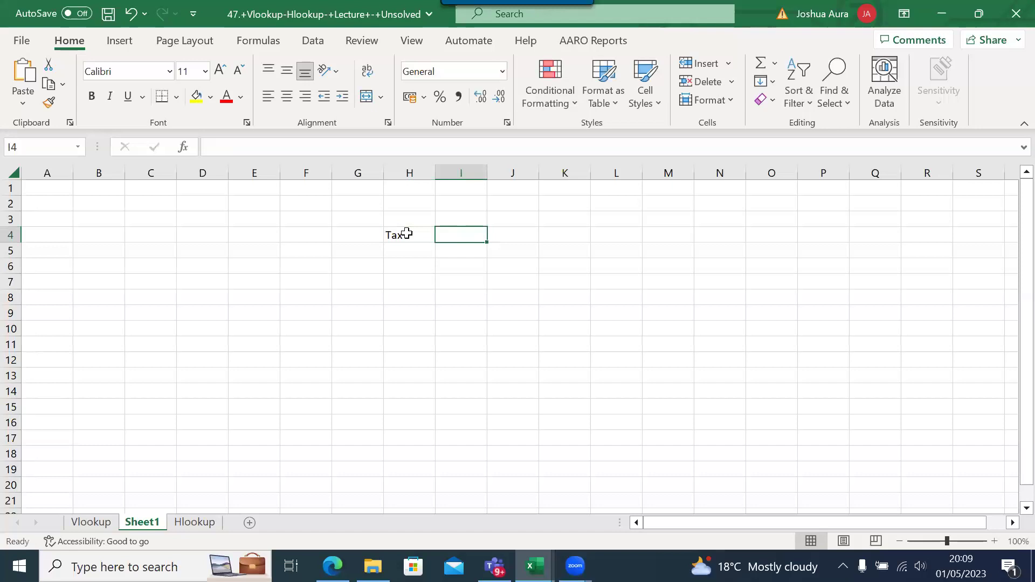
pyautogui.write('30')
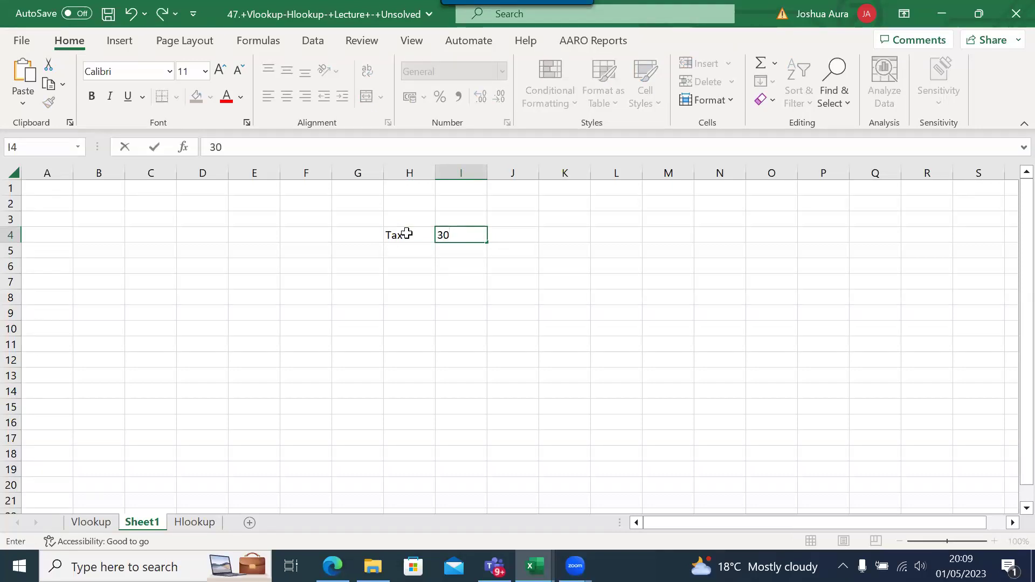
pyautogui.write('%')
# List the four employees' first names in cells H7 through H10.
pyautogui.click(398, 282)
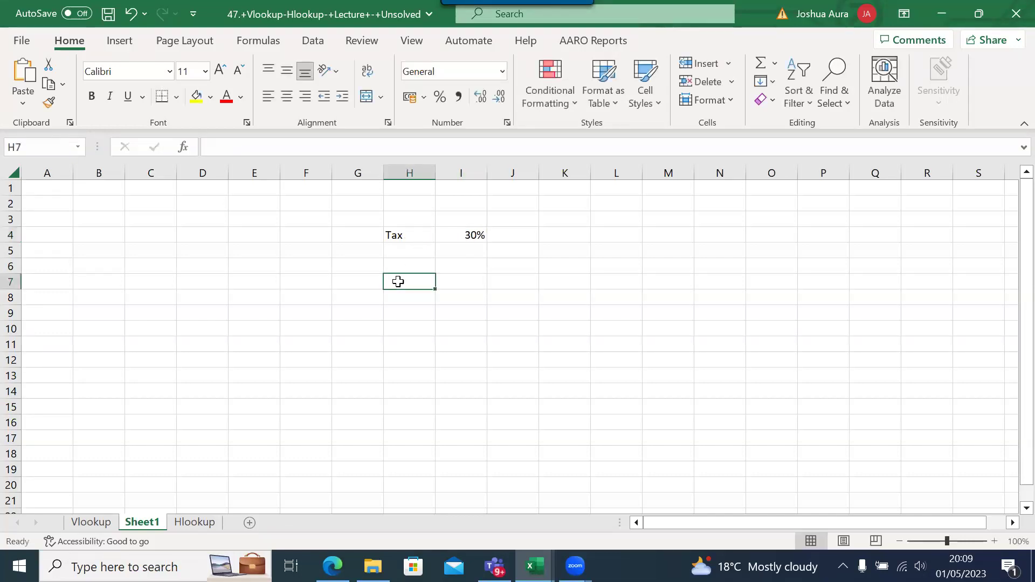
pyautogui.write('Hoes')
pyautogui.press('BackSpace')
pyautogui.write('sea')
pyautogui.press('Return')
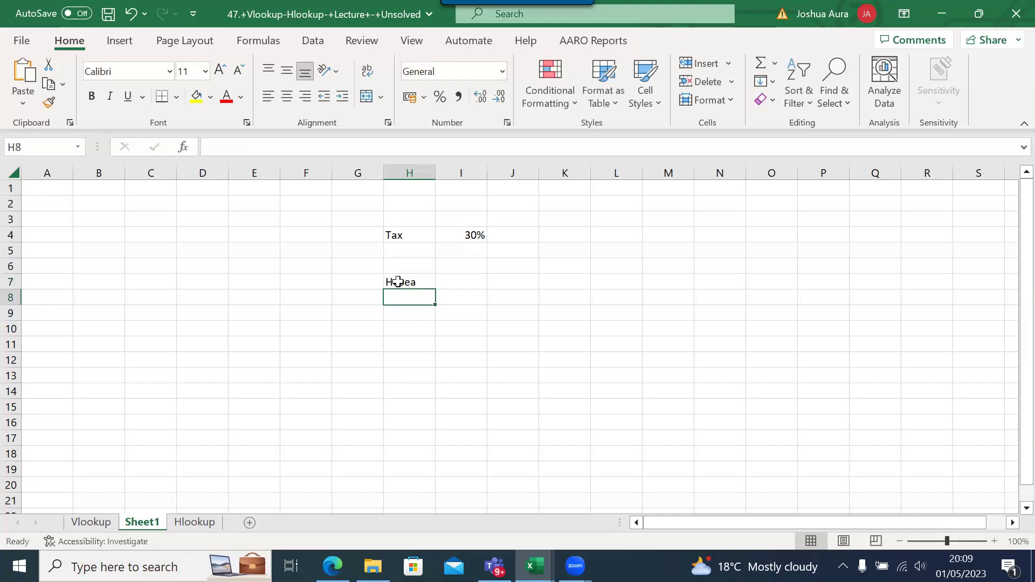
pyautogui.write('Rose')
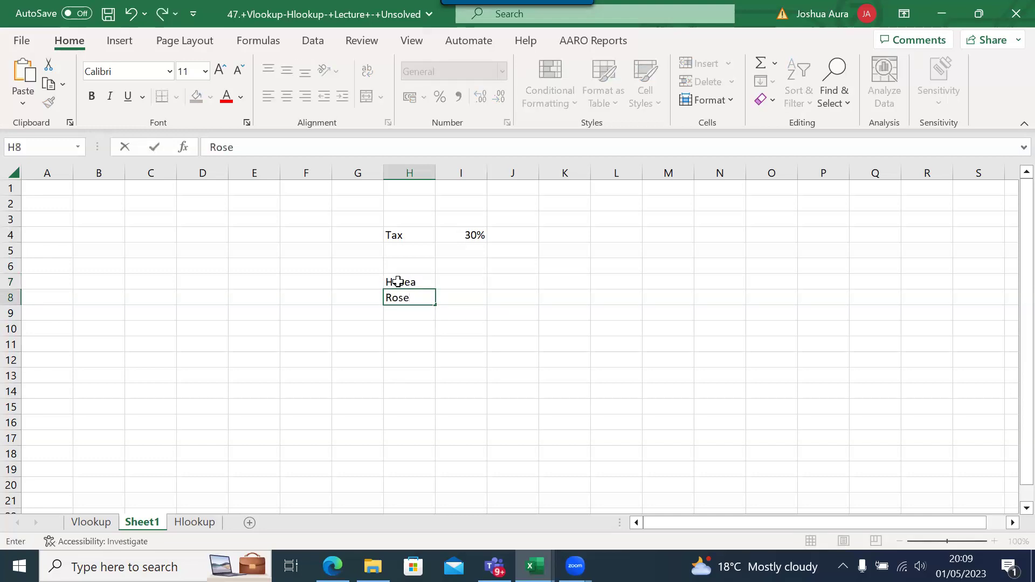
pyautogui.press('Return')
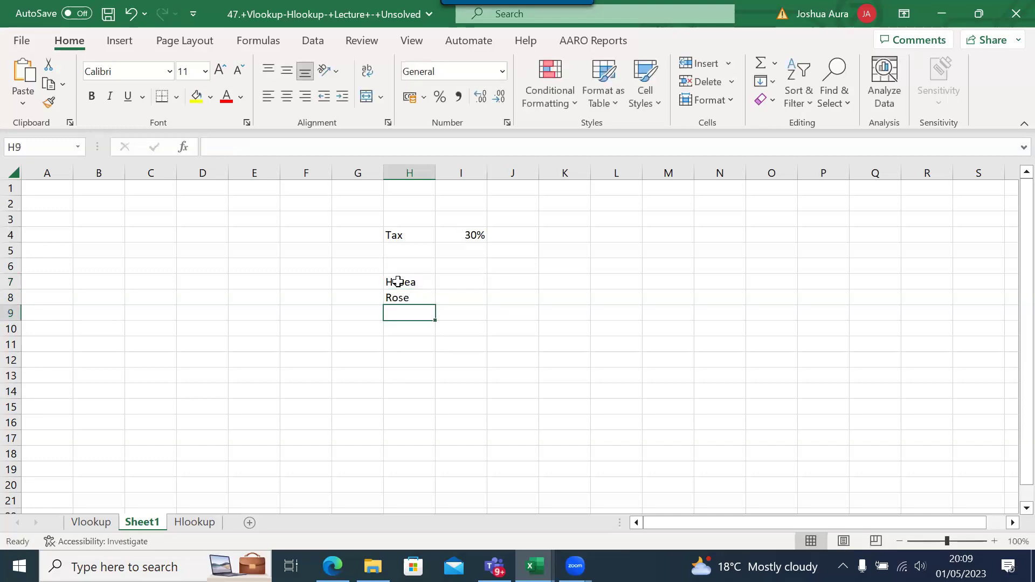
pyautogui.write('James')
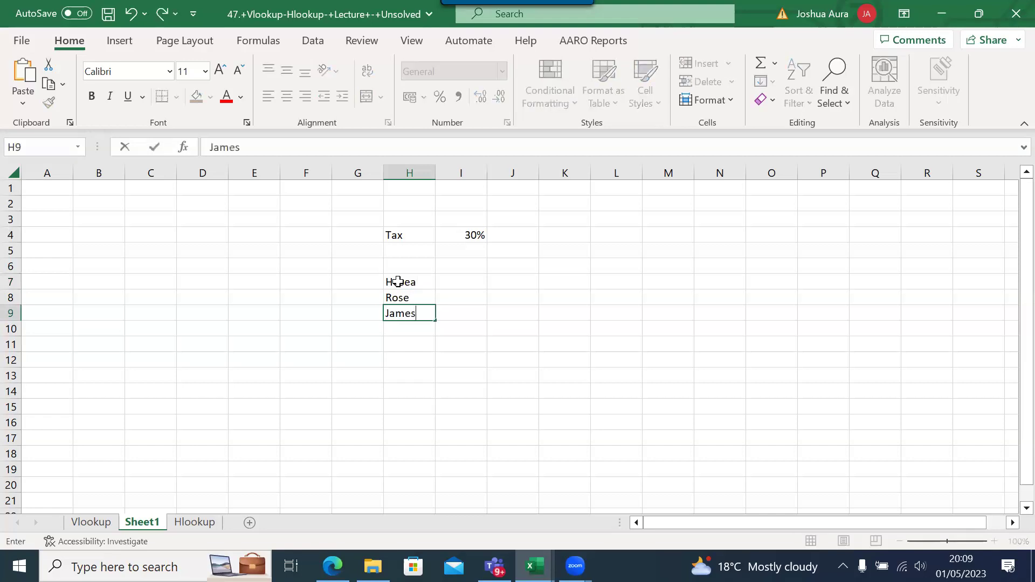
pyautogui.press('Return')
pyautogui.write('Penia')
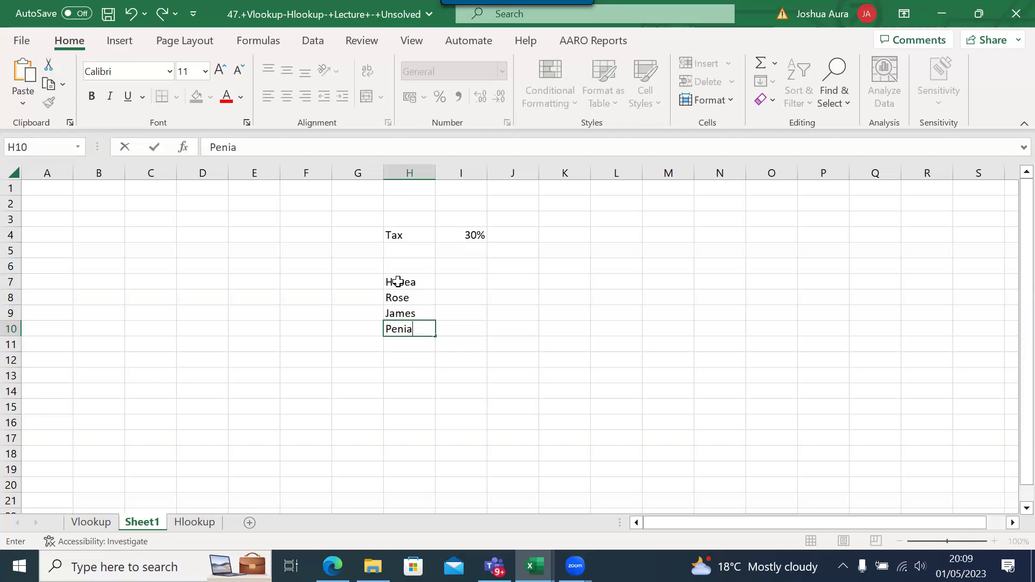
pyautogui.press('BackSpace')
pyautogui.write('na')
# Enter the employees' salaries 300000, 200000, 400000 and 450000 in cells I7 through I10.
pyautogui.click(469, 281)
pyautogui.write('300000')
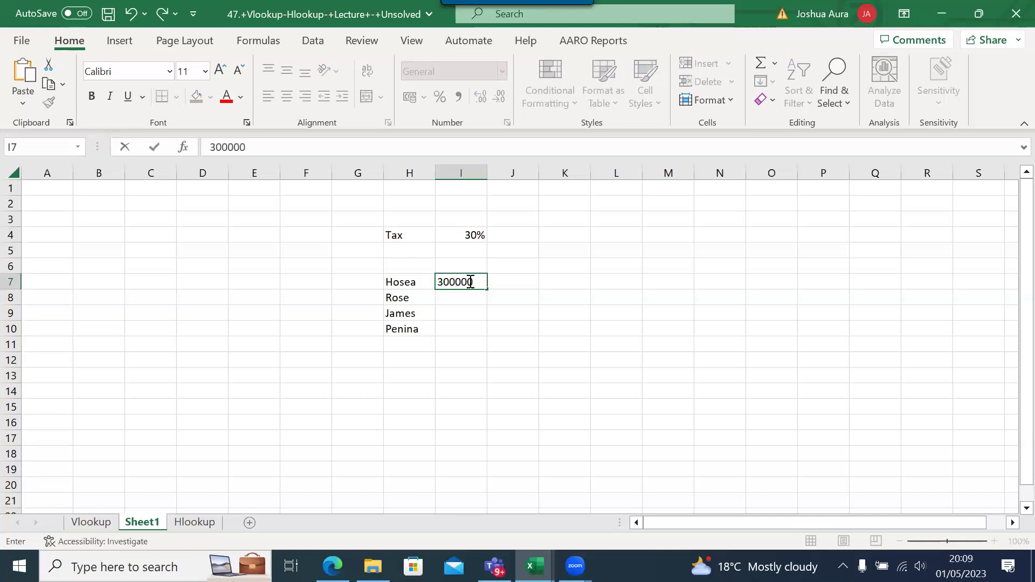
pyautogui.click(457, 298)
pyautogui.write('200000')
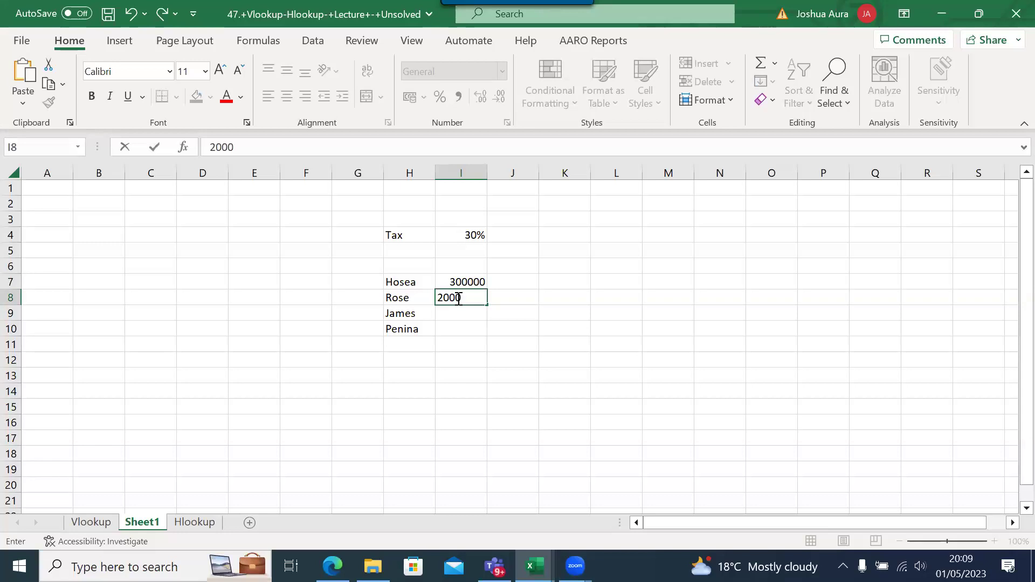
pyautogui.click(466, 309)
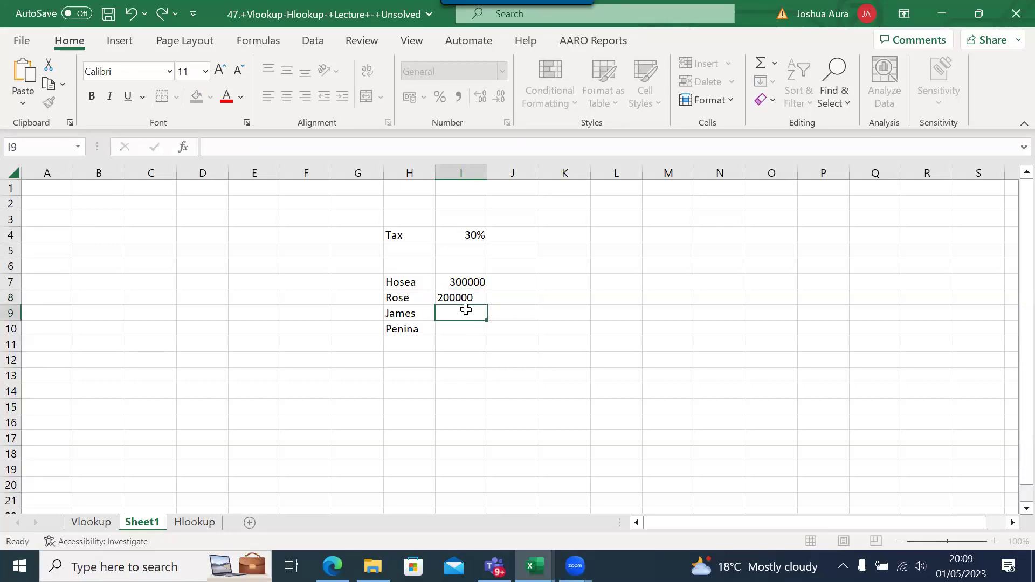
pyautogui.write('400000')
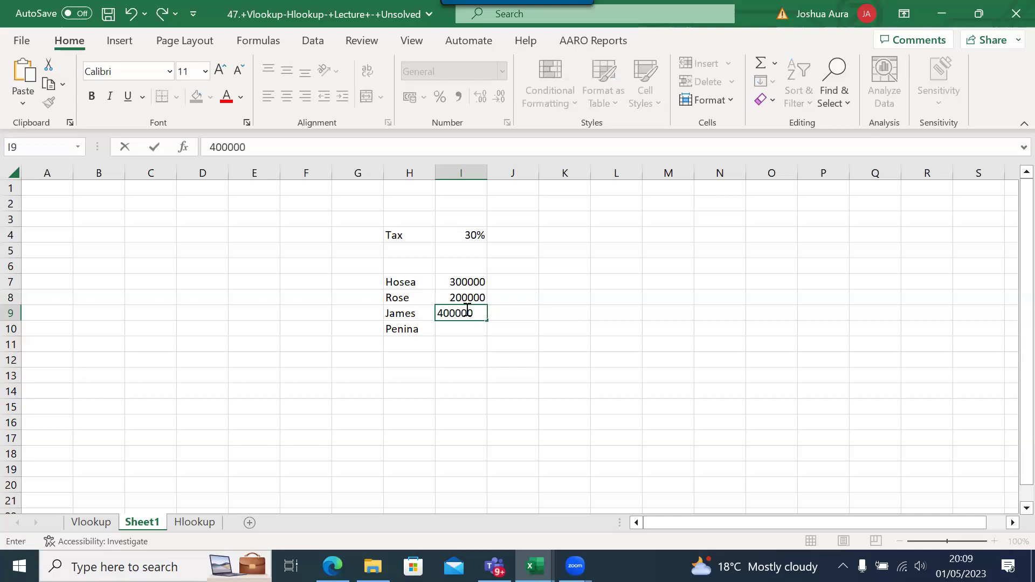
pyautogui.click(464, 324)
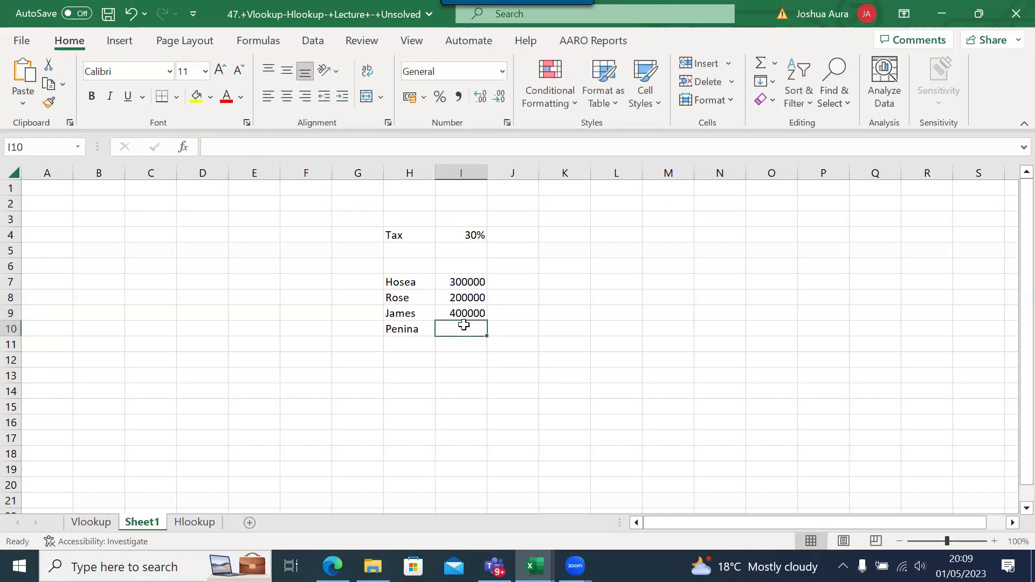
pyautogui.write('450000')
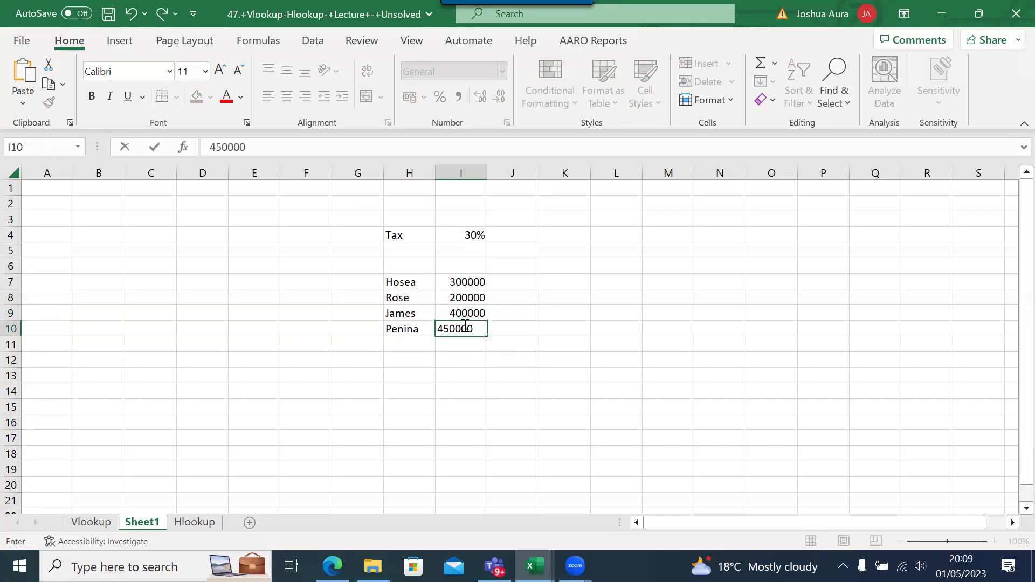
pyautogui.click(507, 361)
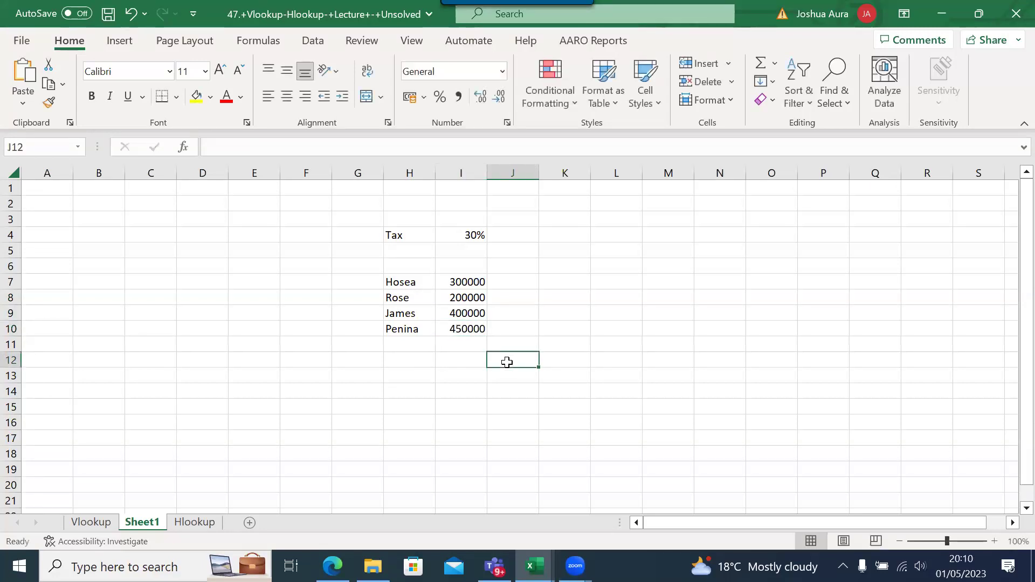
# Add the column headings "Salaries" in I6 and "Tax" in J6.
pyautogui.click(462, 270)
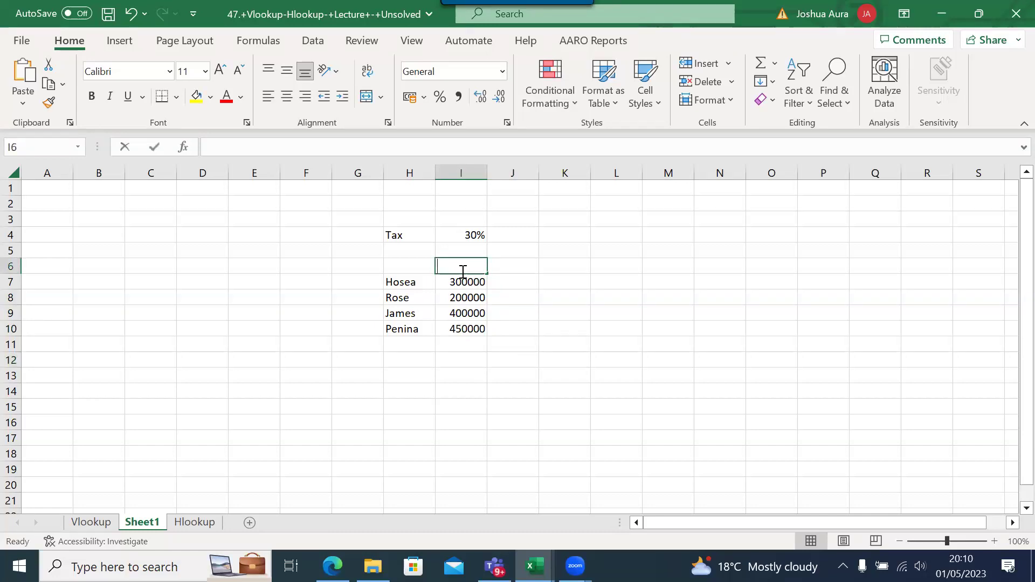
pyautogui.write('Salaries')
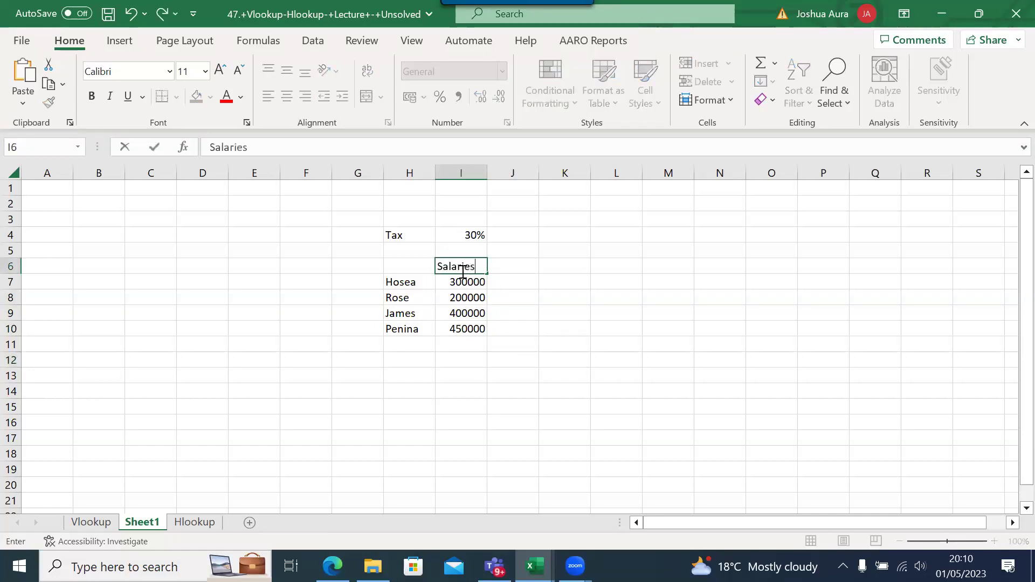
pyautogui.click(511, 265)
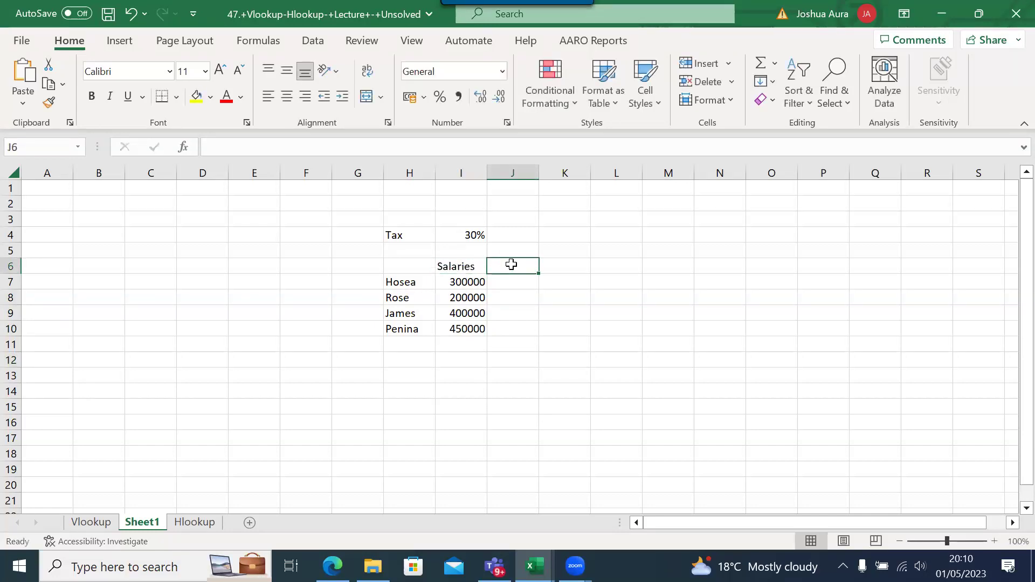
pyautogui.write('Tax')
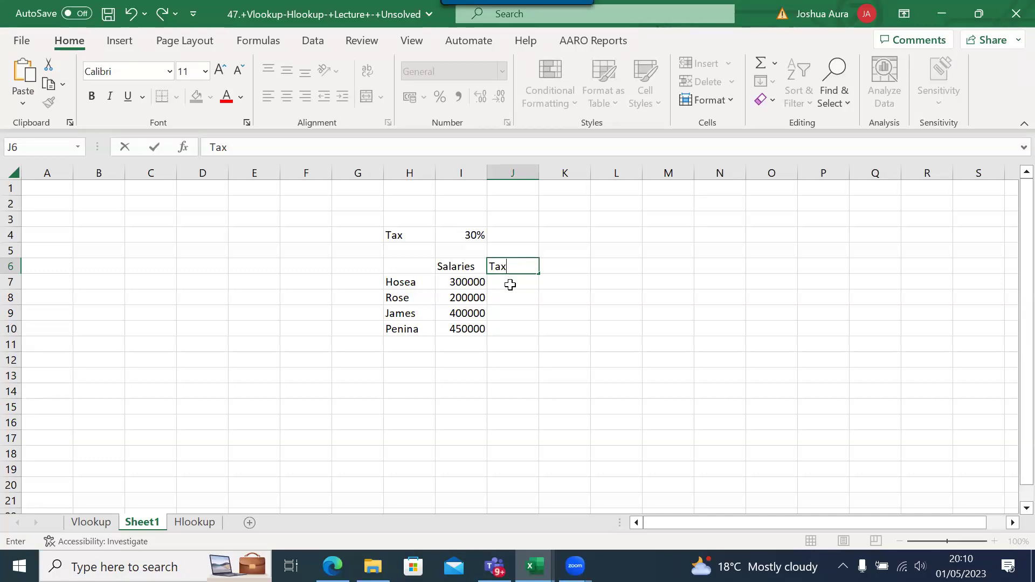
# Calculate the first employee's tax in J7 with the formula =I7*I4.
pyautogui.click(510, 285)
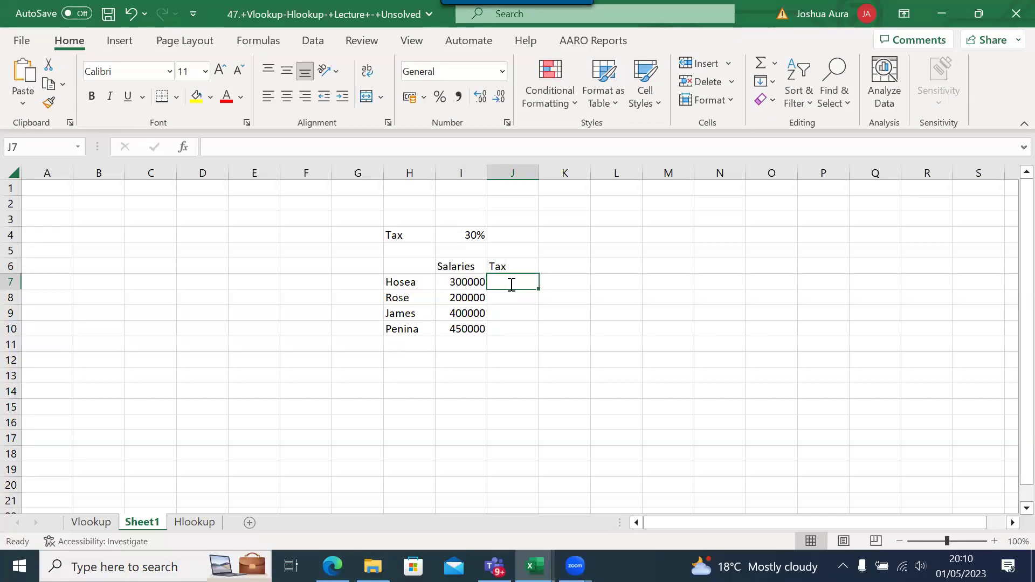
pyautogui.write('=')
pyautogui.click(468, 279)
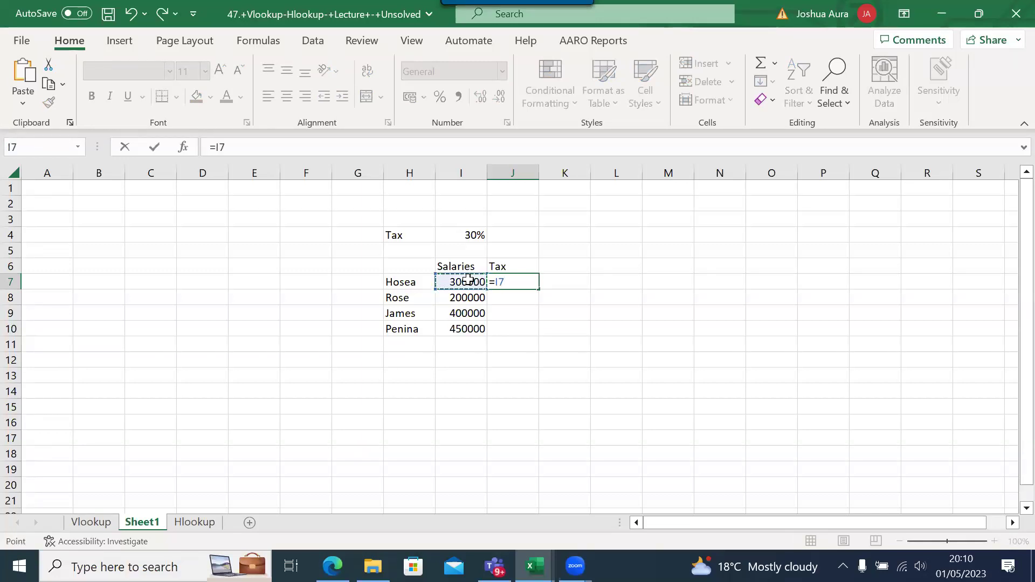
pyautogui.write('*')
pyautogui.click(468, 236)
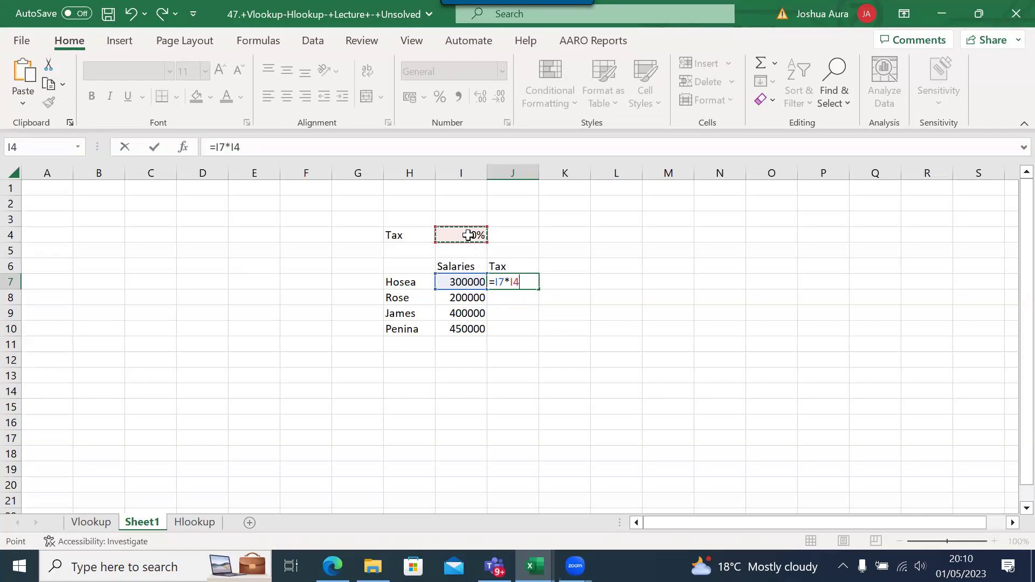
pyautogui.hotkey('ctrl', 'Return')
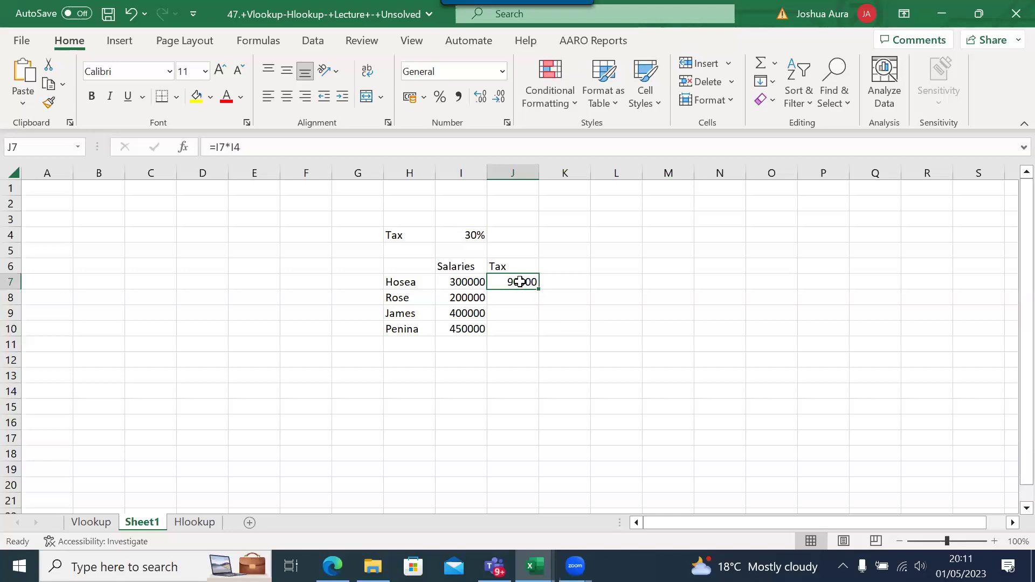
# Review the cell references in J7's tax formula and fill the formula down through J10.
pyautogui.doubleClick(519, 282)
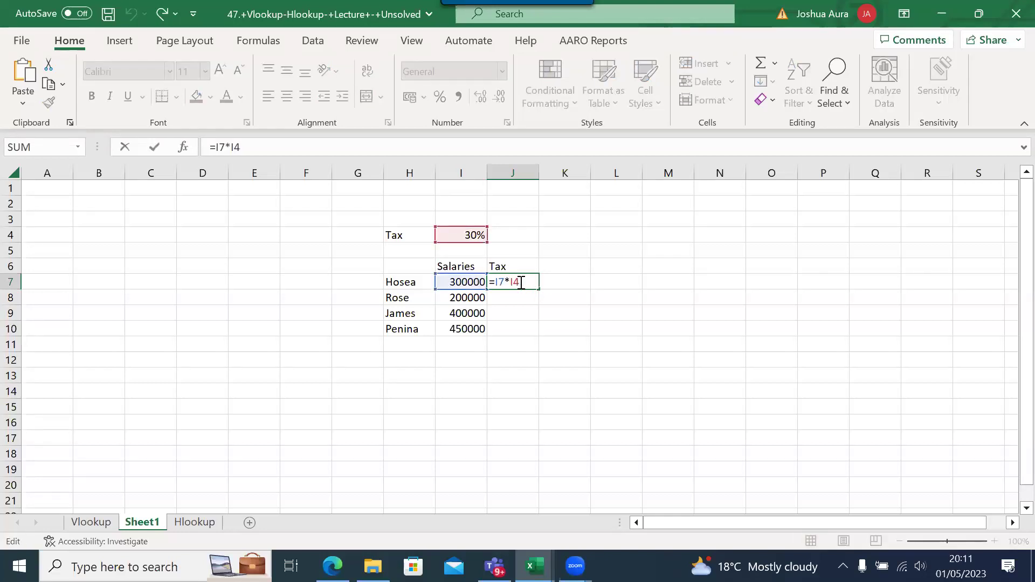
pyautogui.press('Return')
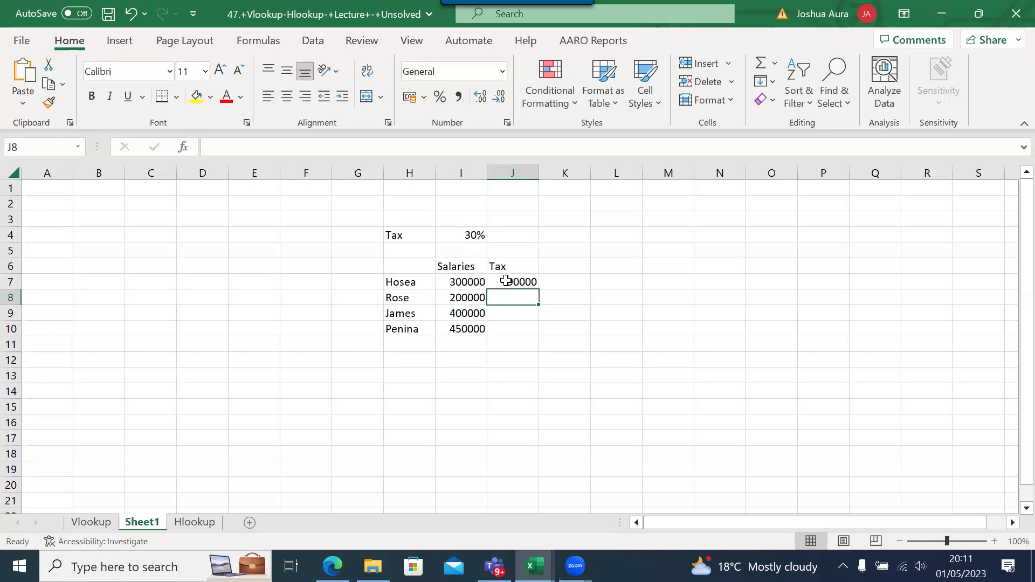
pyautogui.click(505, 281)
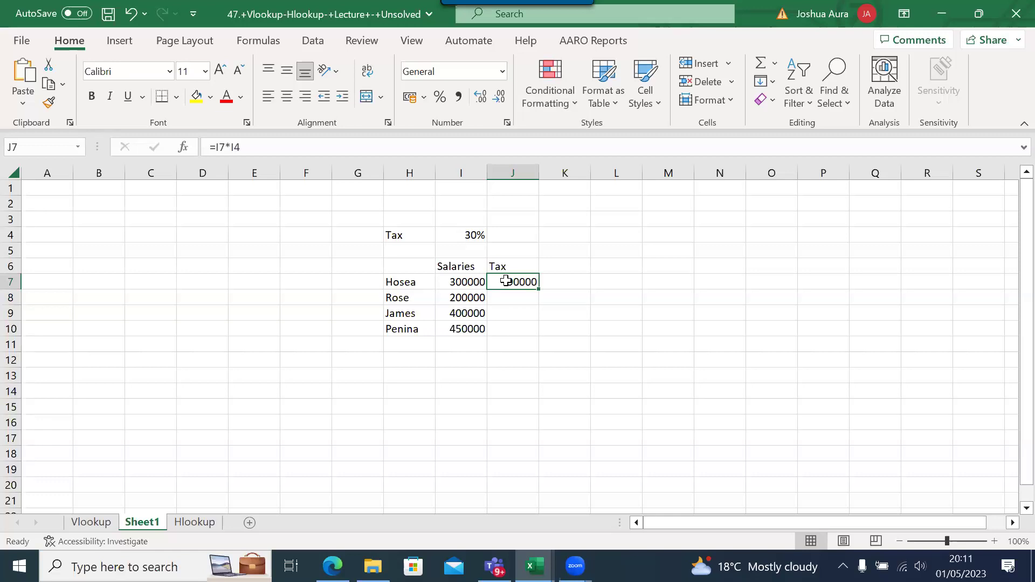
pyautogui.doubleClick(505, 280)
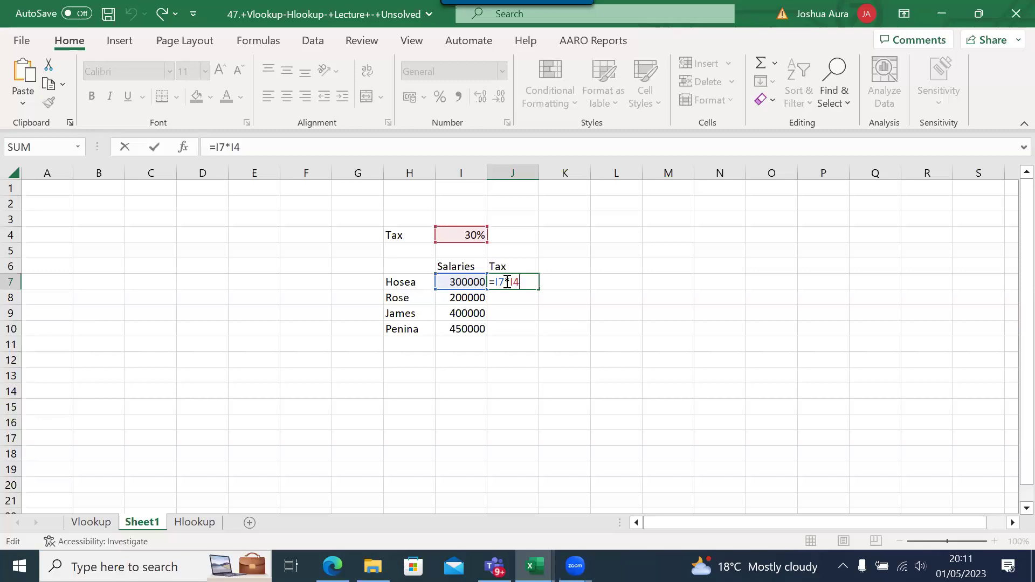
pyautogui.hotkey('ctrl', 'Return')
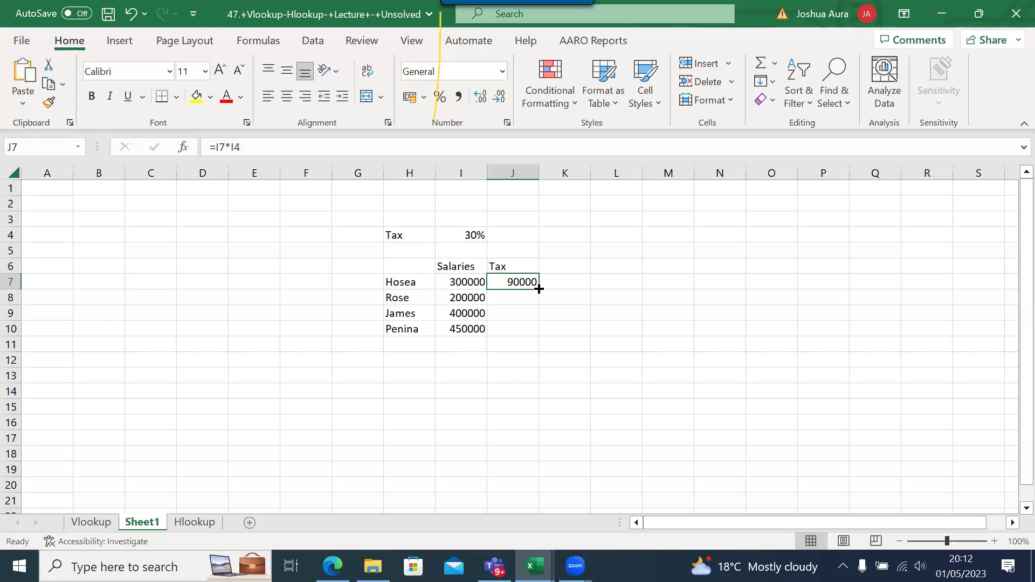
pyautogui.moveTo(539, 289); pyautogui.dragTo(544, 331)
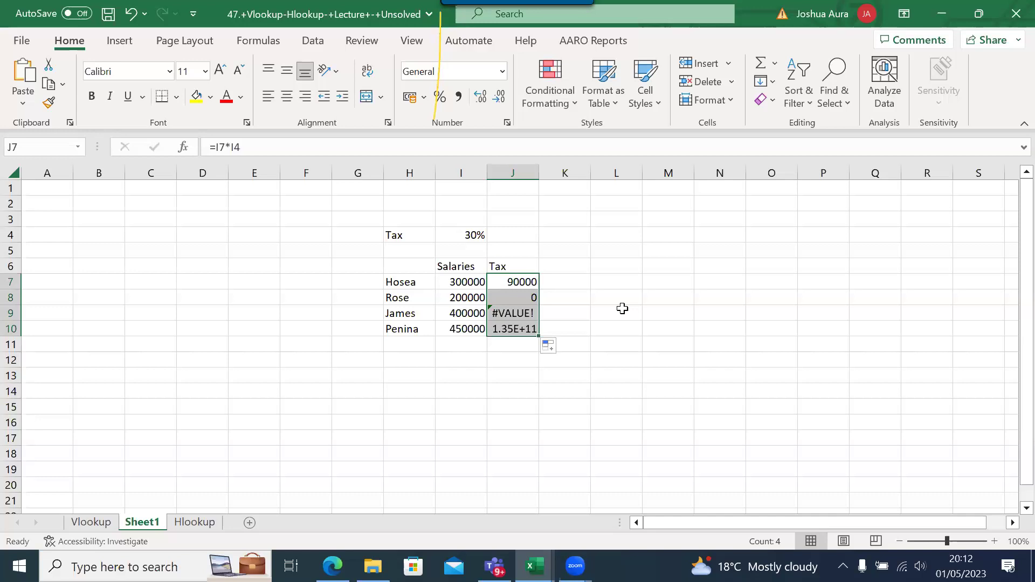
# Compare the cell references used by the tax formulas in J8 and J7.
pyautogui.click(522, 297)
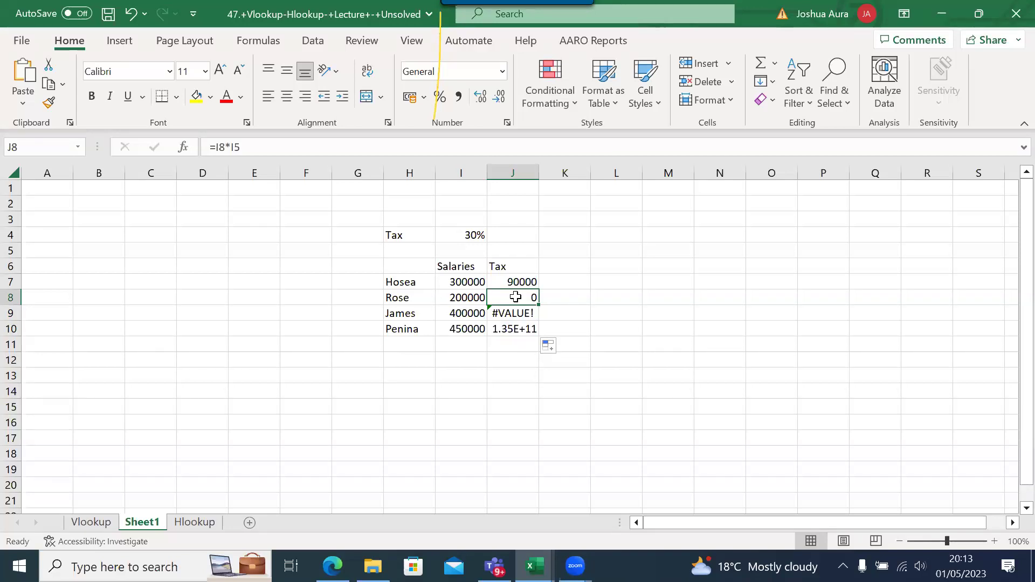
pyautogui.doubleClick(515, 297)
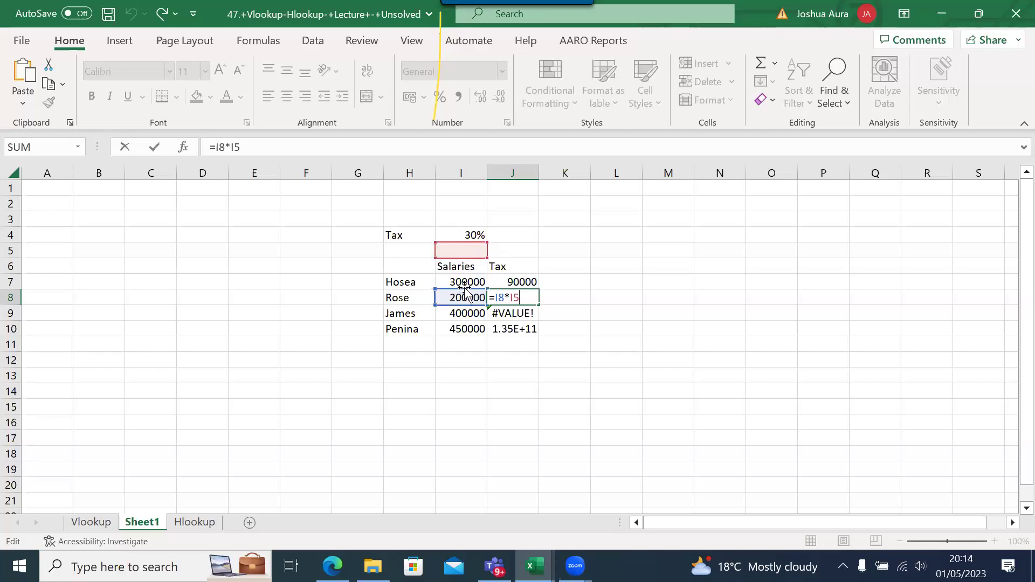
pyautogui.click(518, 282)
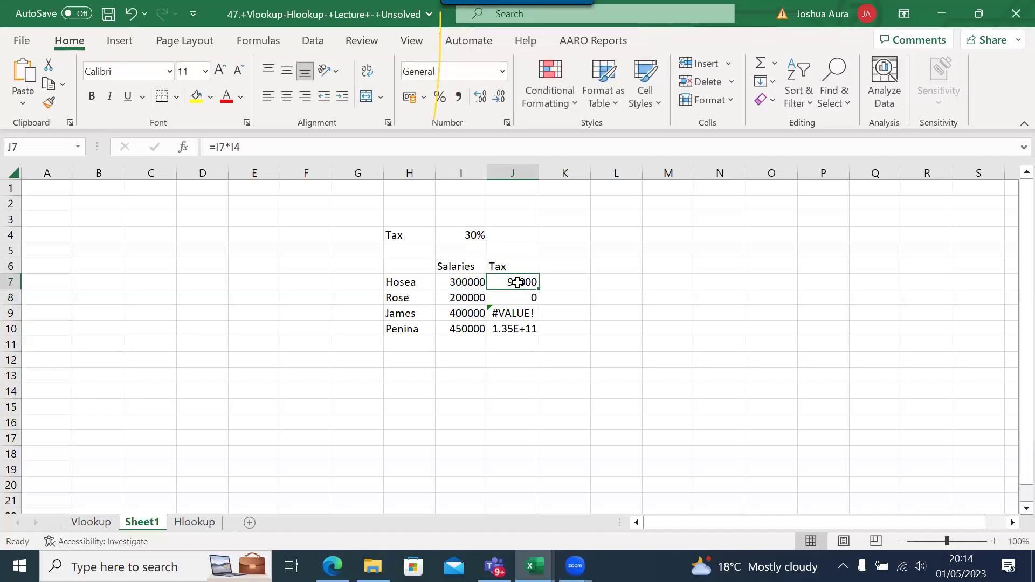
pyautogui.doubleClick(518, 282)
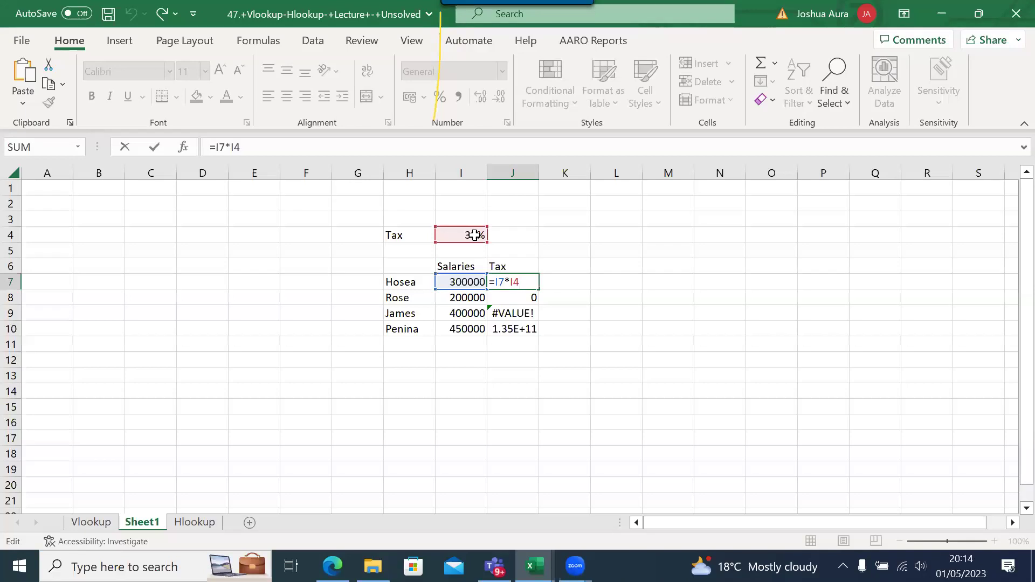
# Add the note "Lock up=f4" in cell N9.
pyautogui.click(721, 315)
pyautogui.write('Lock up')
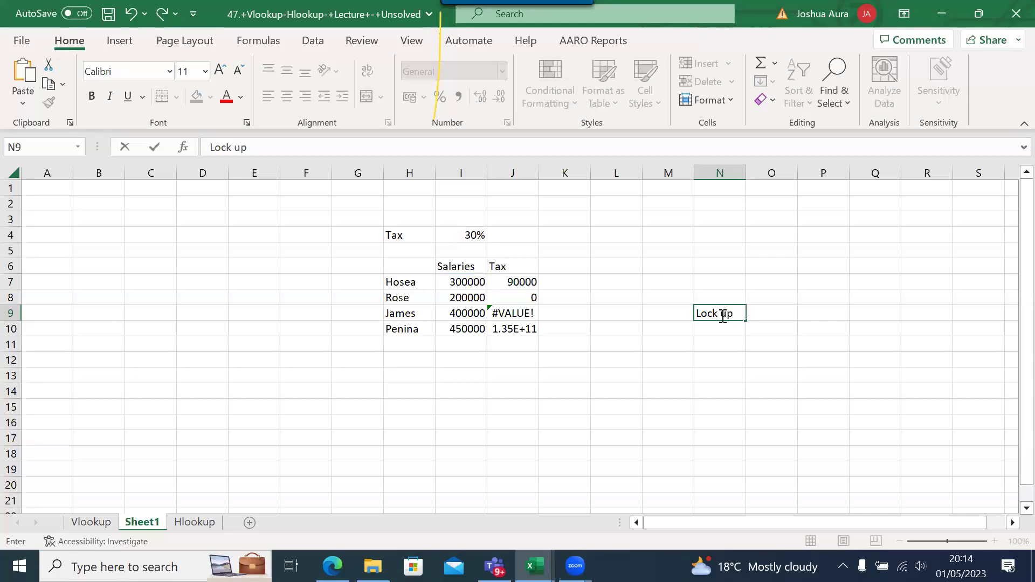
pyautogui.write('=f4')
# Replace the tax formula in J7 with =I7*$I$4, locking the tax rate reference, and fill it down through J10.
pyautogui.click(523, 281)
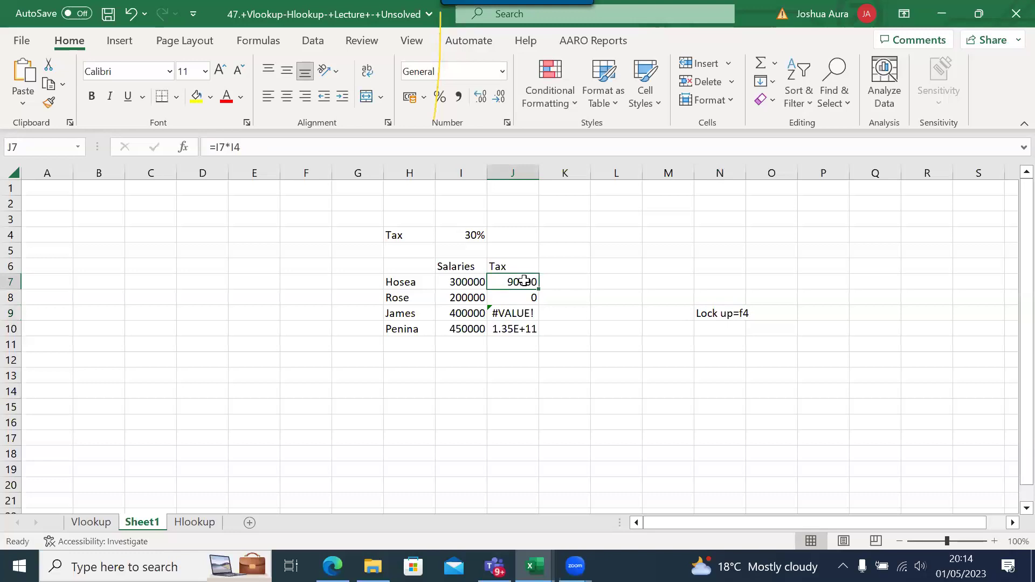
pyautogui.doubleClick(523, 281)
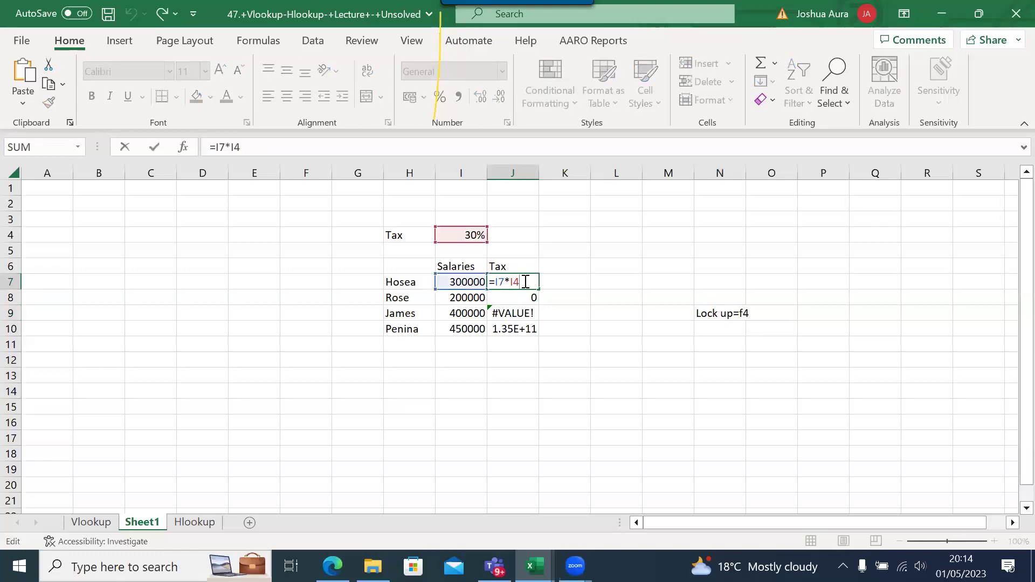
pyautogui.press('BackSpace')
pyautogui.press('BackSpace')
pyautogui.press('BackSpace')
pyautogui.press('BackSpace')
pyautogui.press('BackSpace')
pyautogui.press('BackSpace')
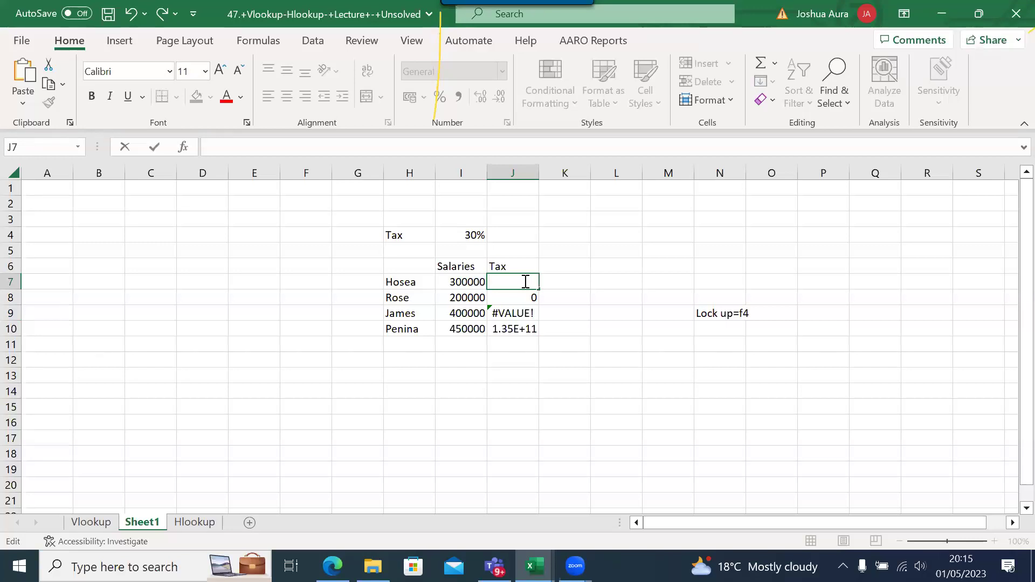
pyautogui.write('=')
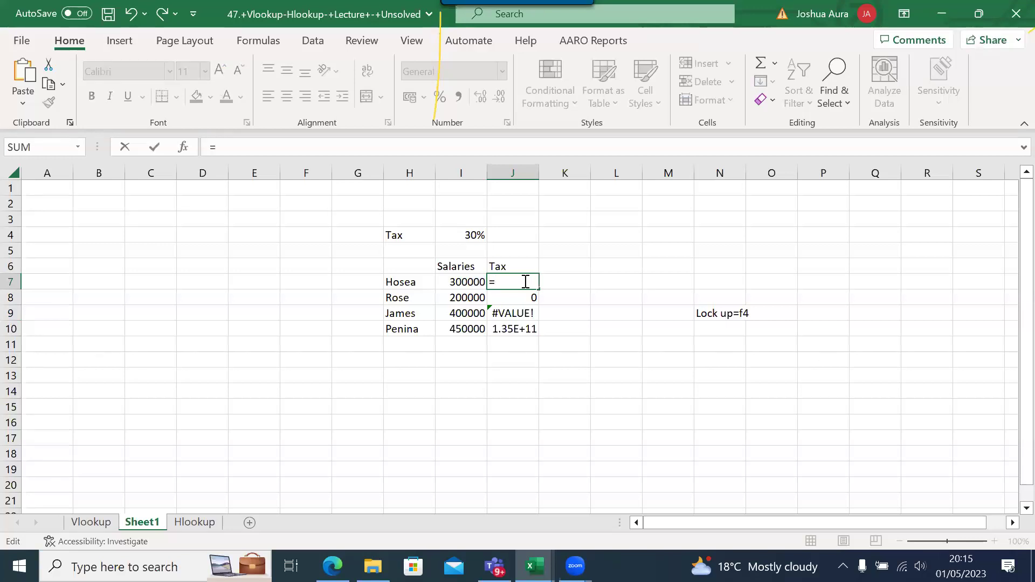
pyautogui.click(461, 282)
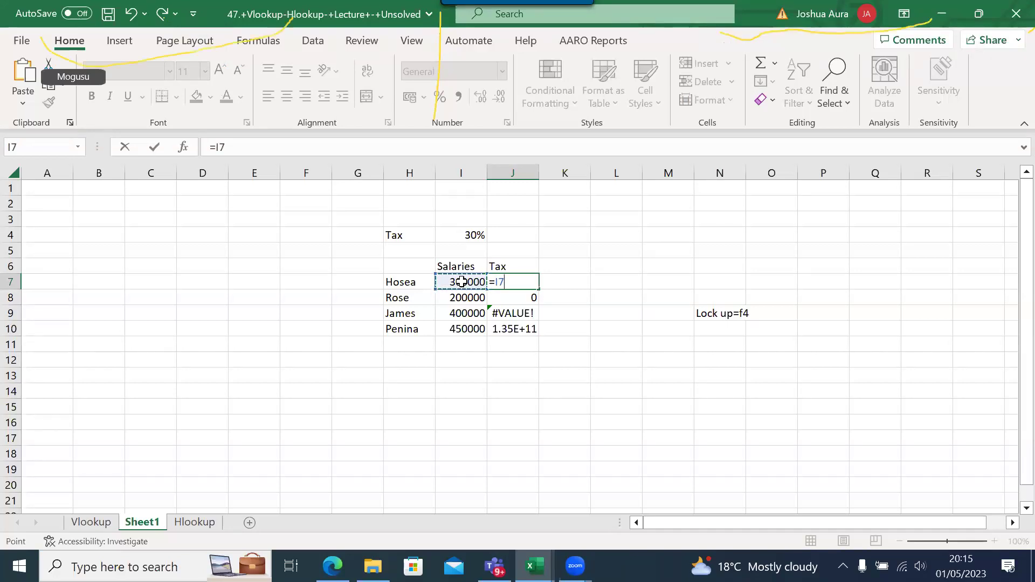
pyautogui.write('*')
pyautogui.click(472, 234)
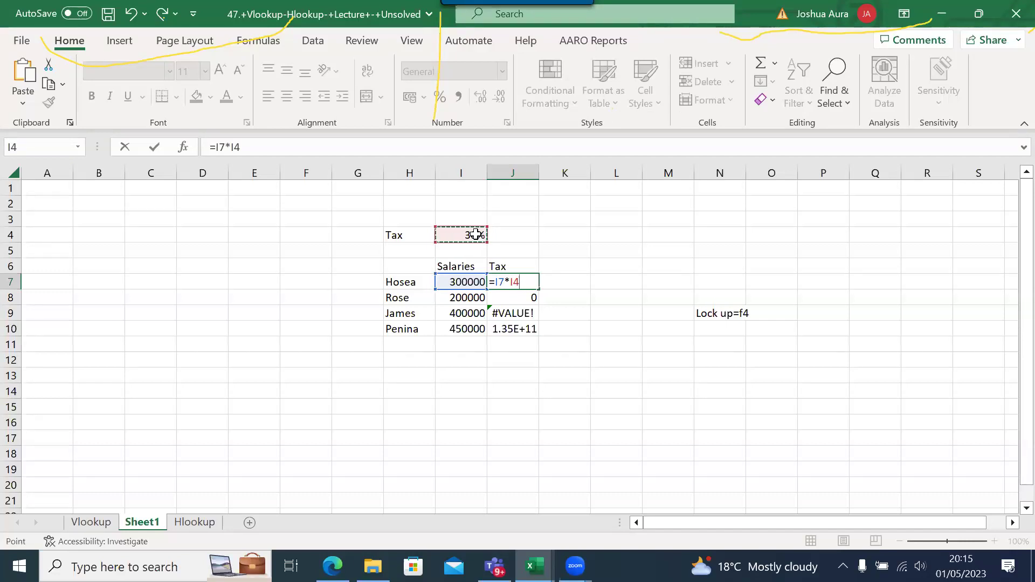
pyautogui.press('F4')
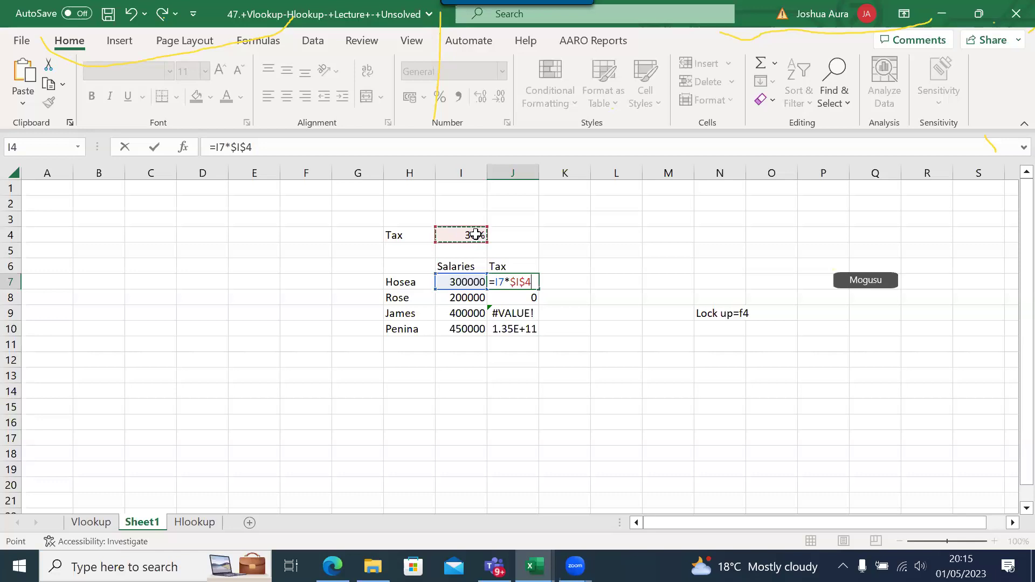
pyautogui.hotkey('ctrl', 'Return')
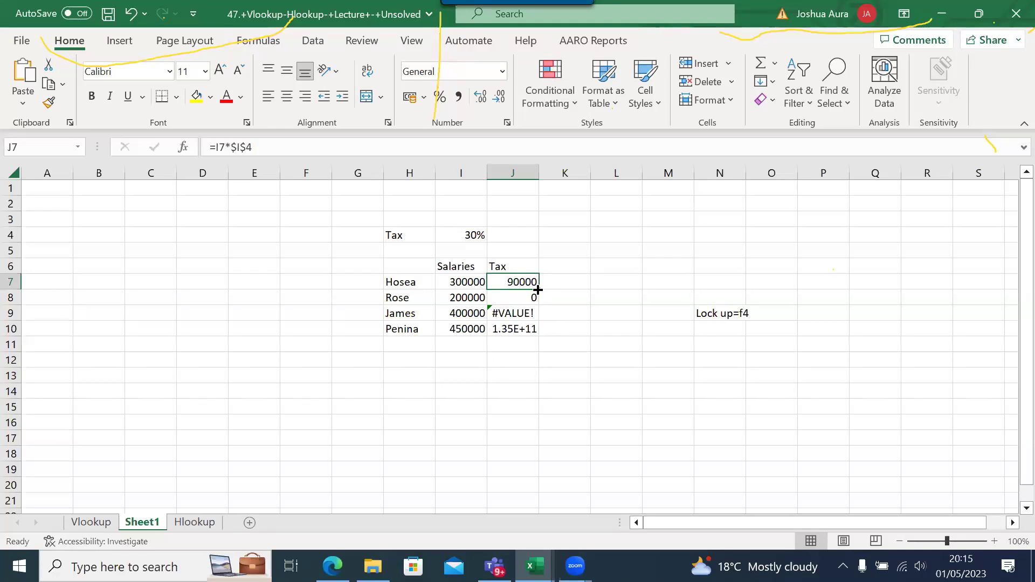
pyautogui.moveTo(538, 290); pyautogui.dragTo(536, 329)
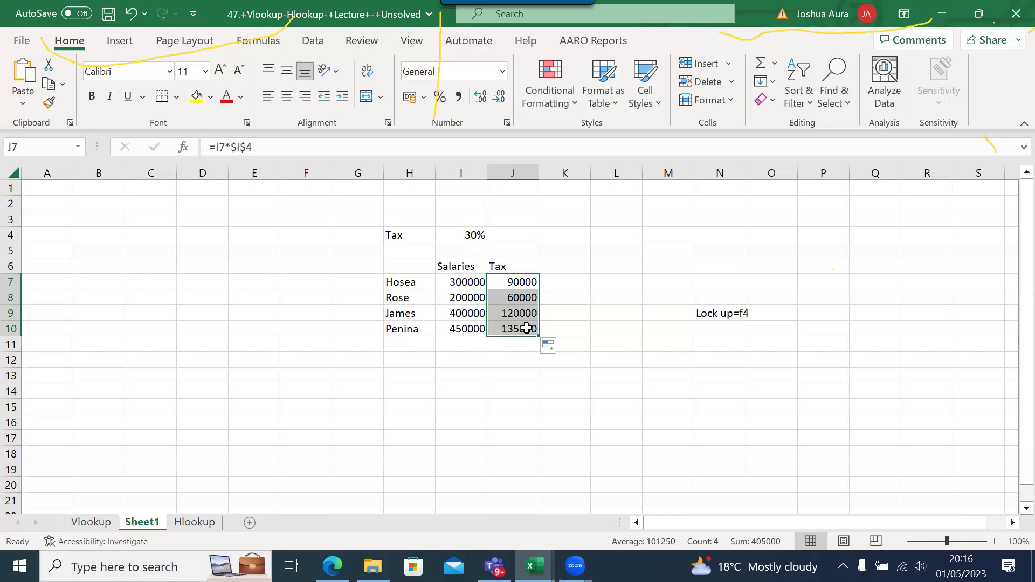
# Check the cell references used by the tax formulas in J10 and J8.
pyautogui.click(526, 329)
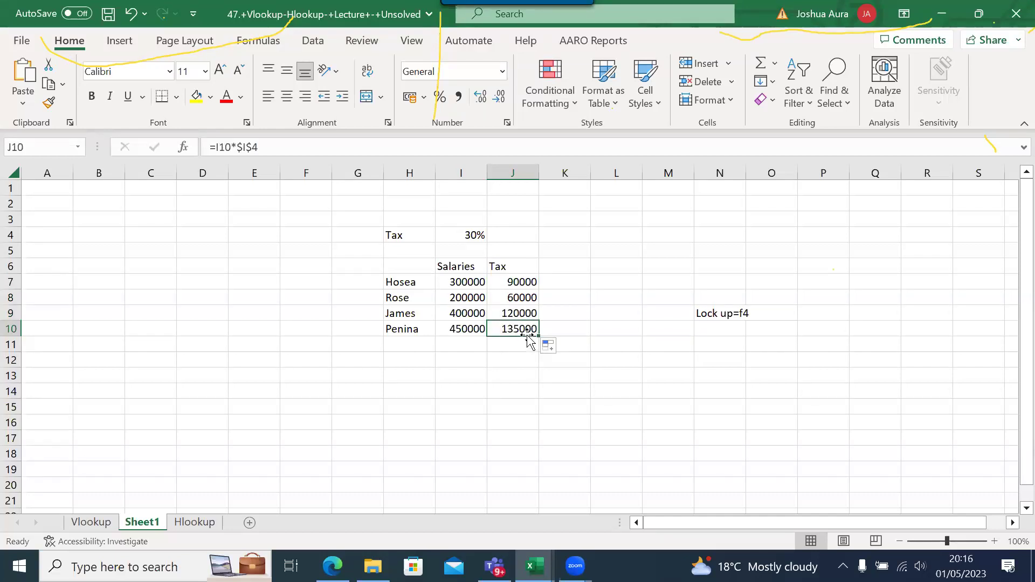
pyautogui.doubleClick(527, 334)
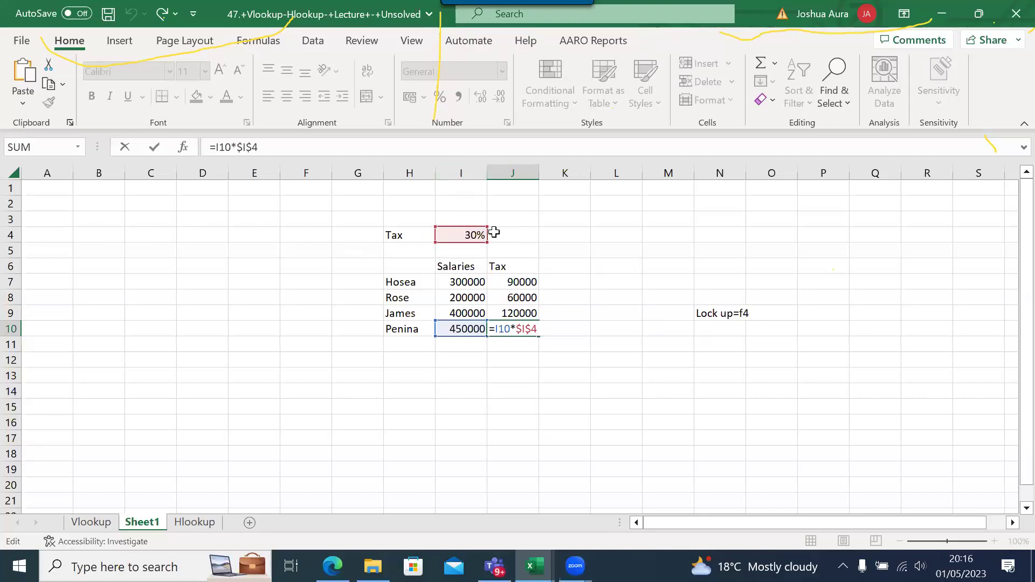
pyautogui.click(511, 296)
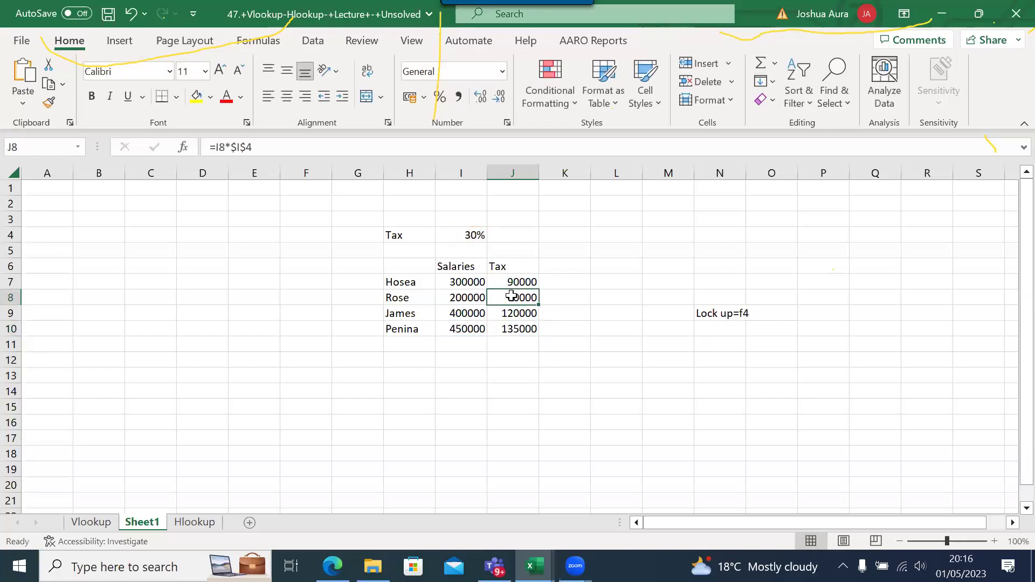
pyautogui.doubleClick(512, 296)
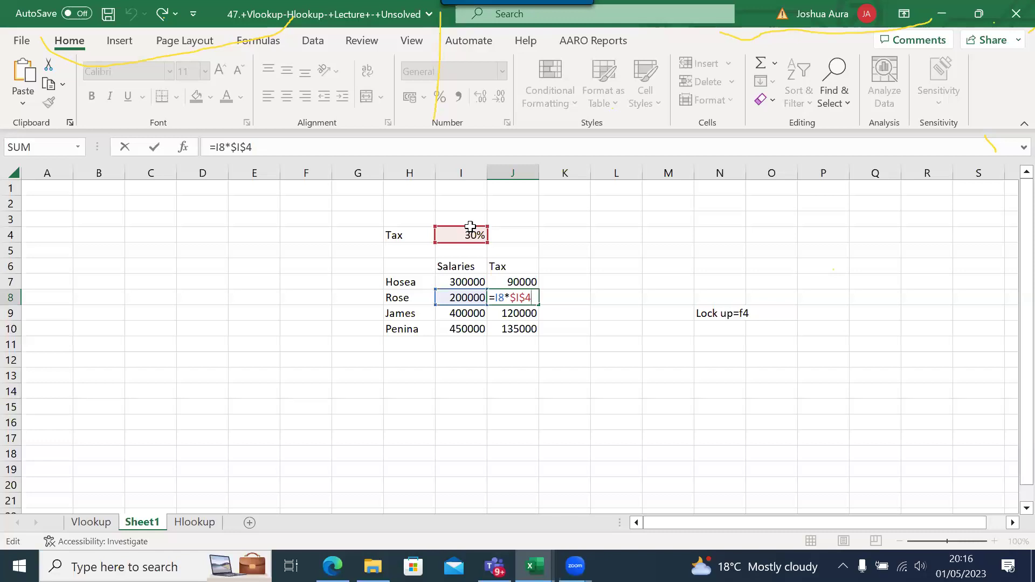
pyautogui.click(460, 377)
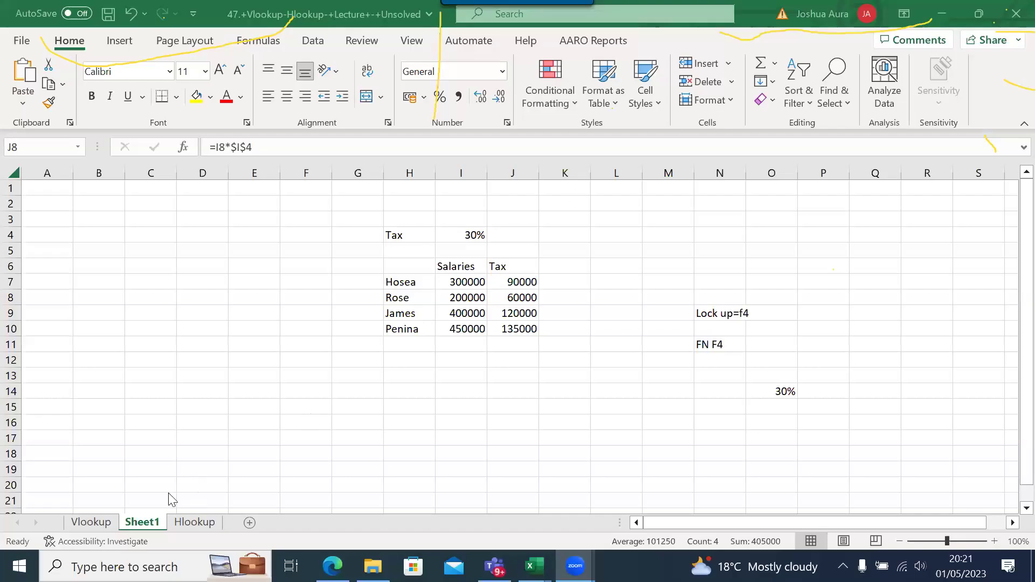
# On the Vlookup sheet, start a VLOOKUP formula in I4 with $H4 as the lookup value, locking only its column.
pyautogui.click(93, 523)
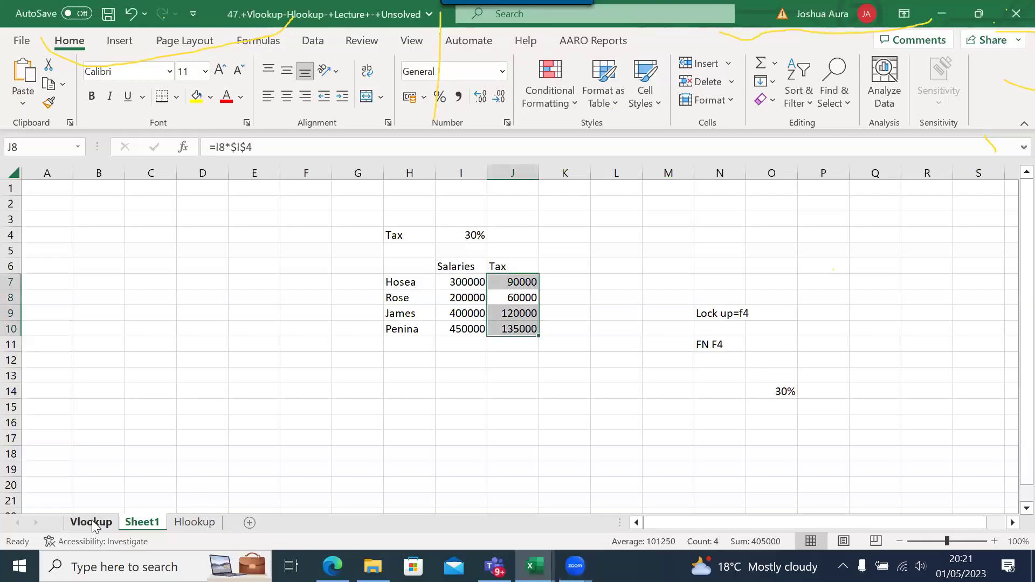
pyautogui.click(92, 523)
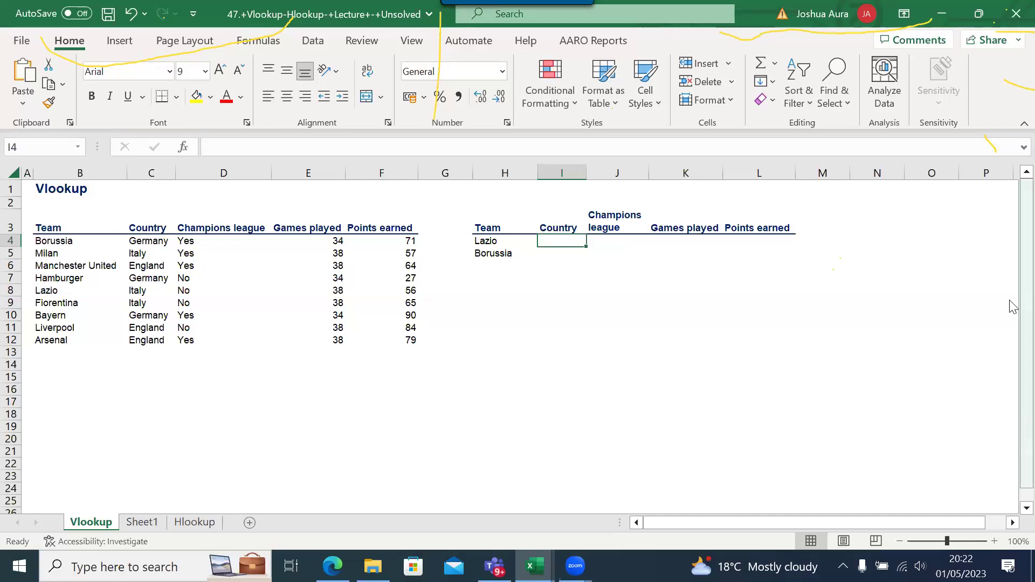
pyautogui.scroll(-3, 1011, 509)
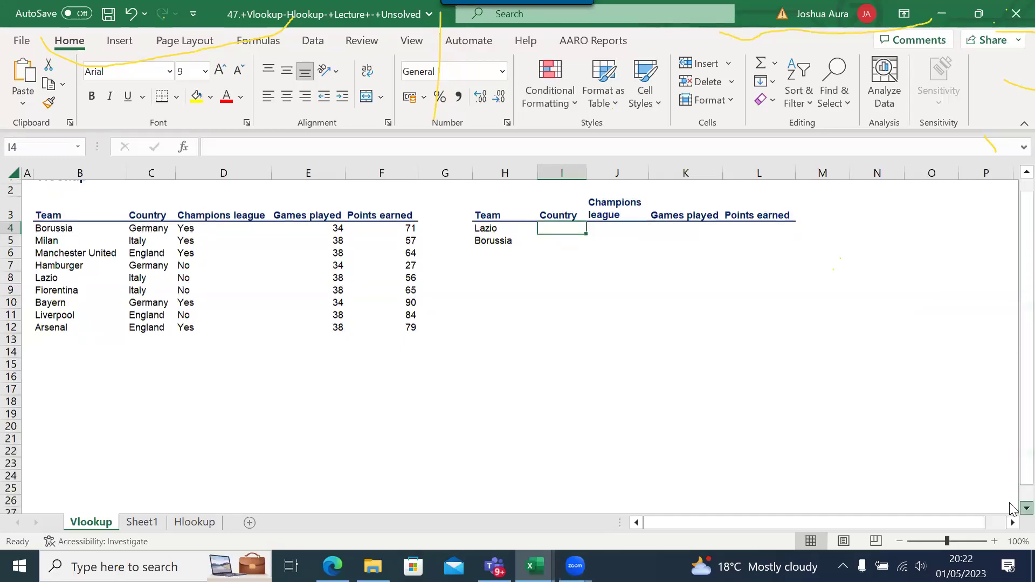
pyautogui.scroll(-2, 1012, 509)
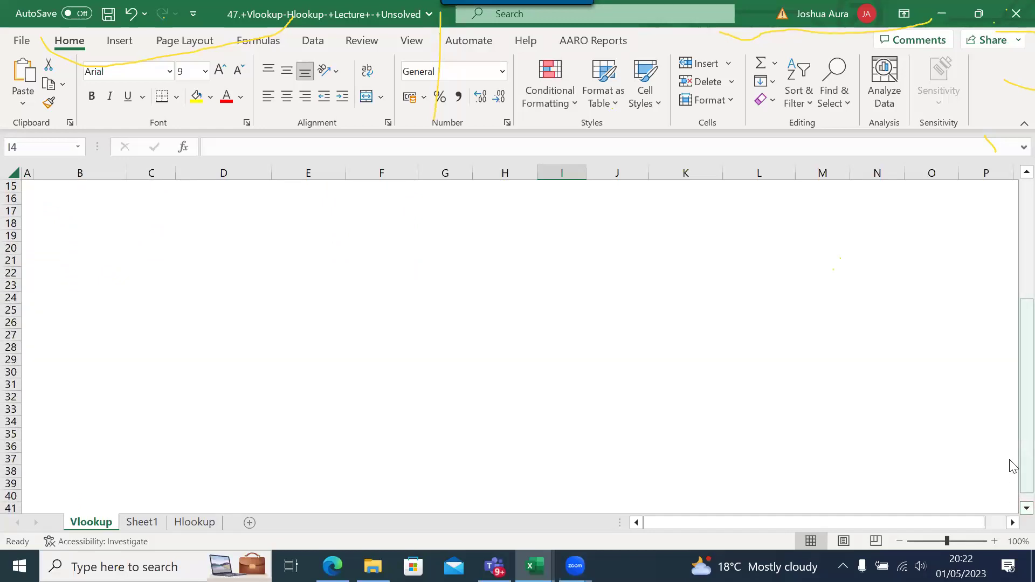
pyautogui.scroll(5, 1011, 463)
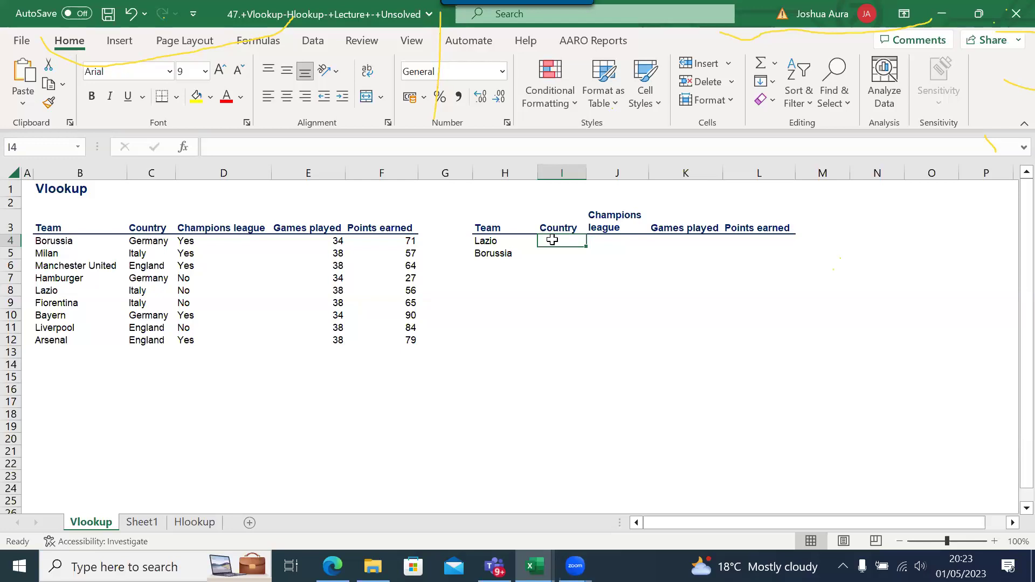
pyautogui.write('=')
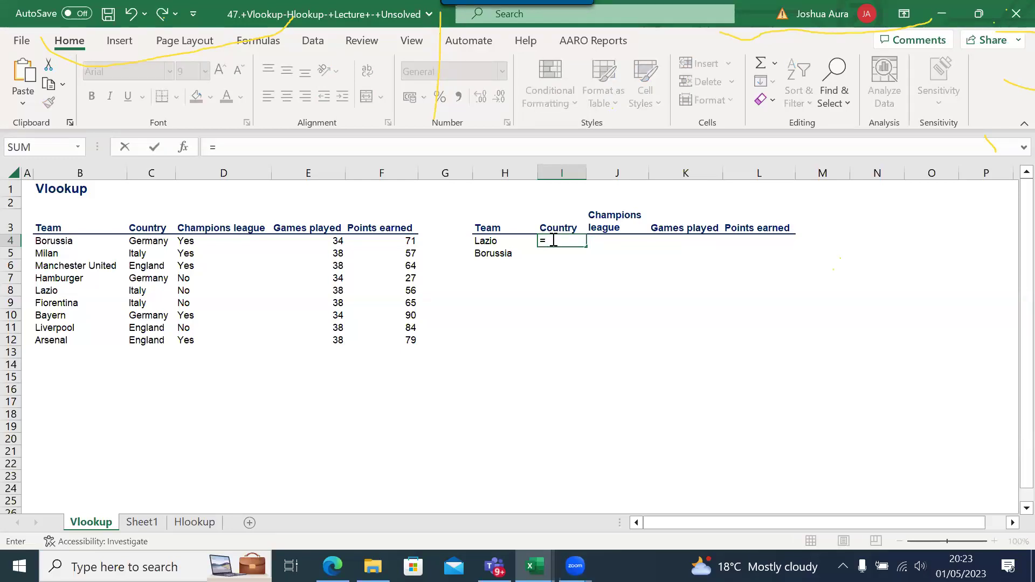
pyautogui.write('vlo')
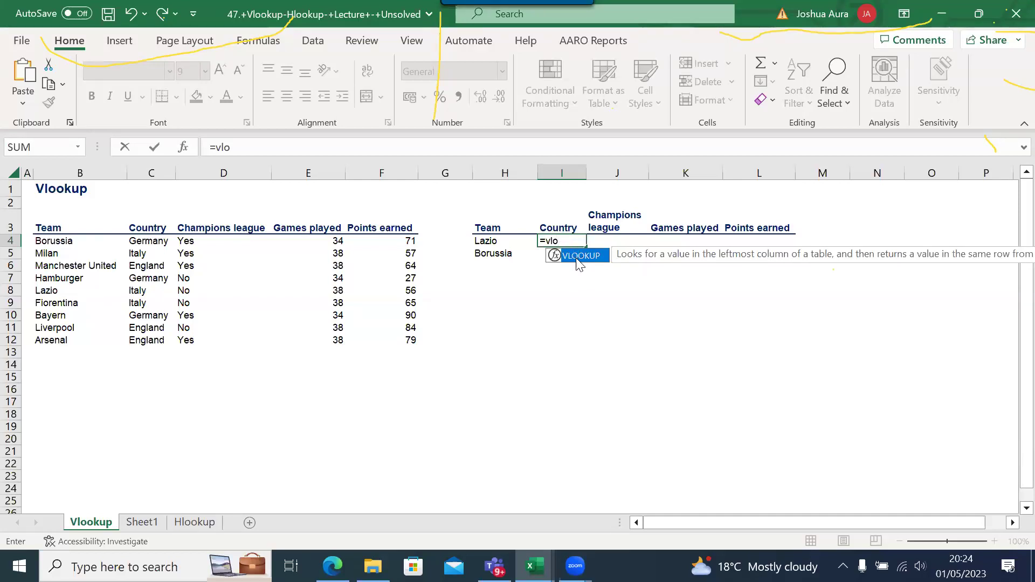
pyautogui.press('Tab')
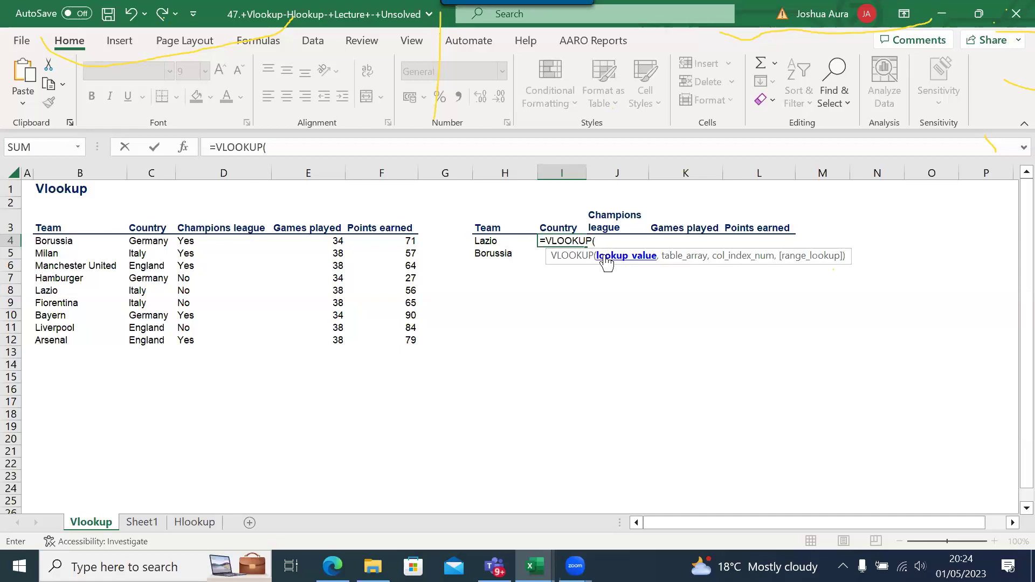
pyautogui.click(492, 241)
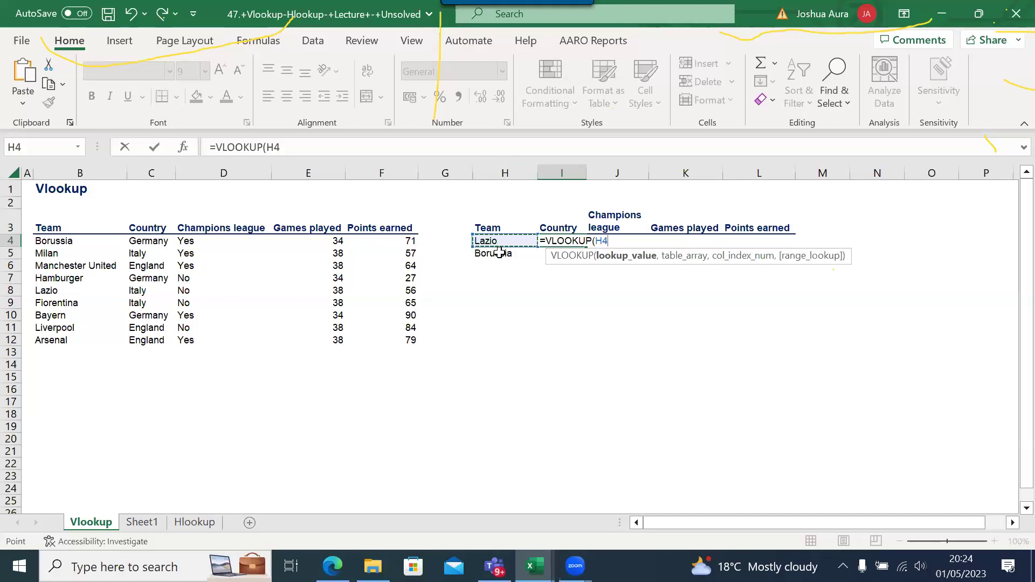
pyautogui.click(597, 241)
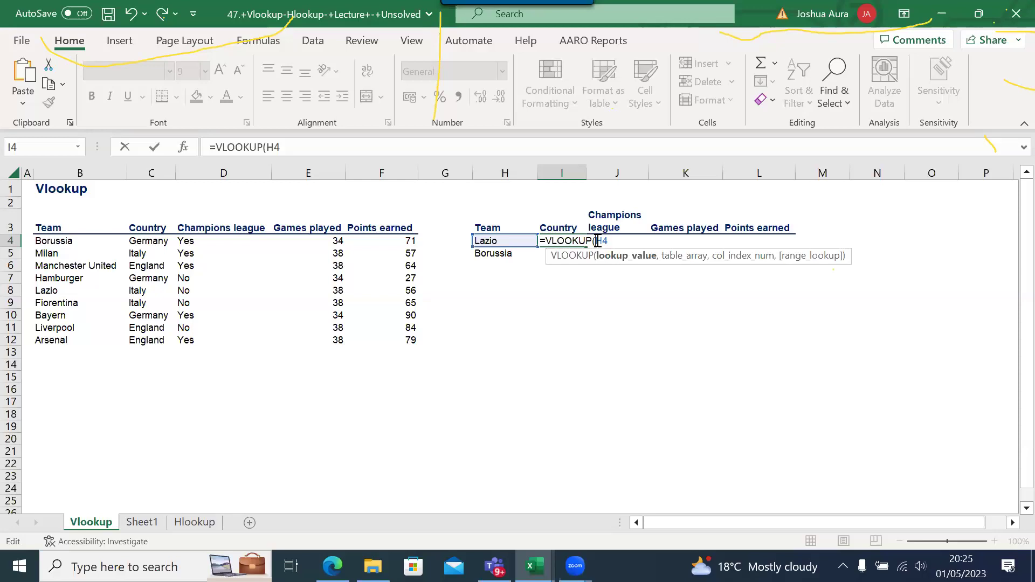
pyautogui.write('$')
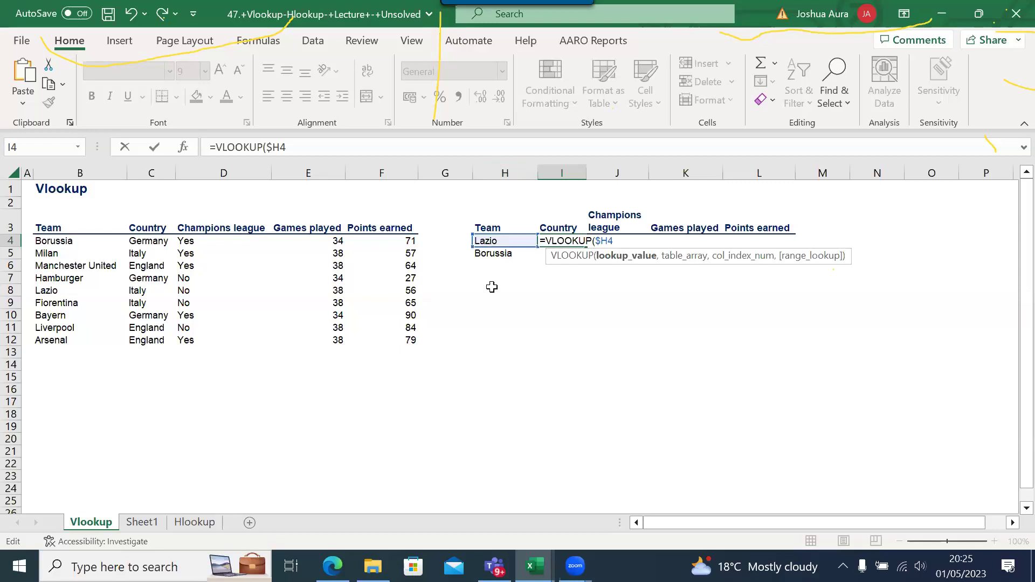
# Add the locked range $B$3:$F$12 as the table array and 2 as the column index in I4's VLOOKUP.
pyautogui.write(',')
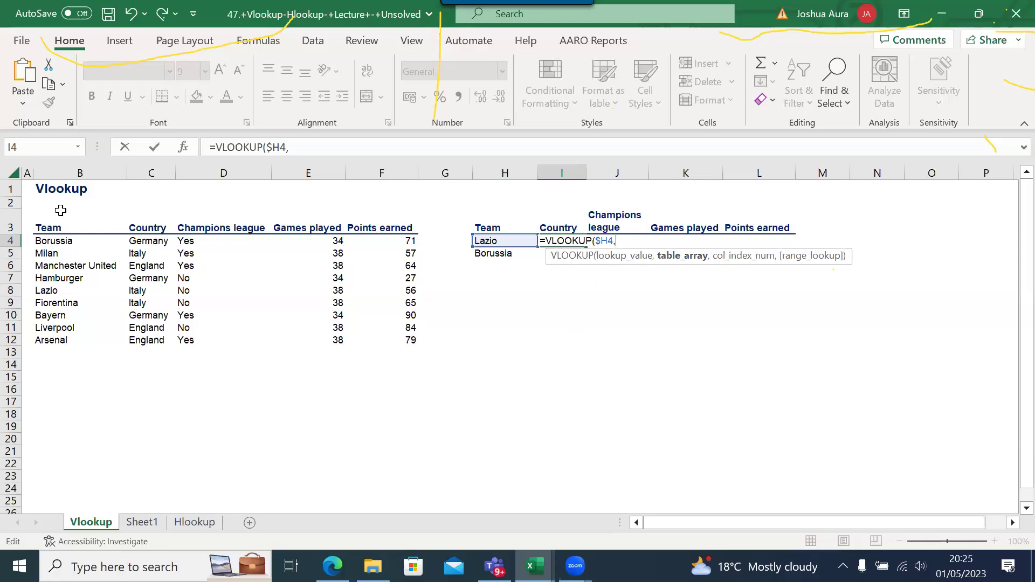
pyautogui.click(52, 228)
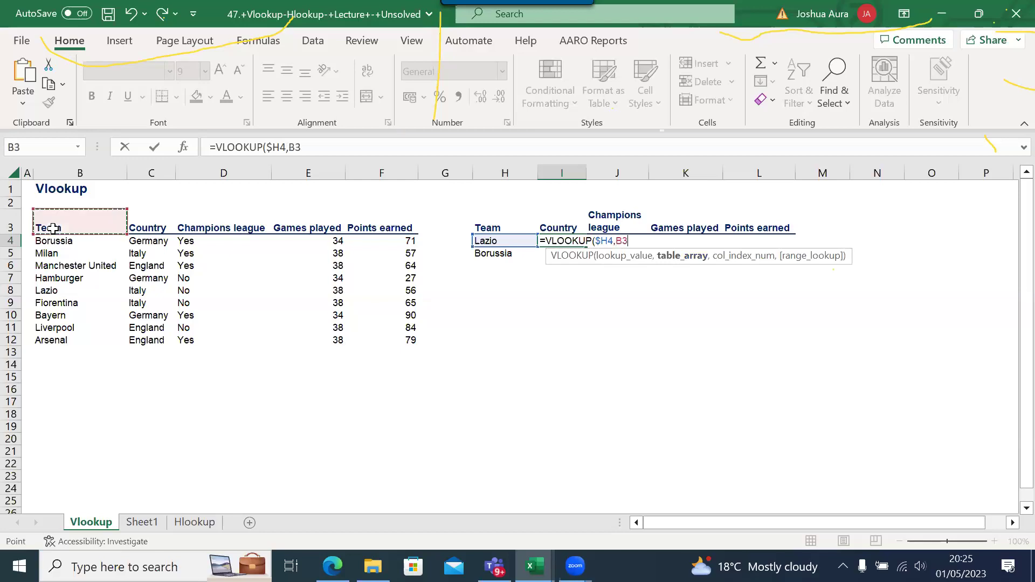
pyautogui.hotkey('ctrl', 'shift', 'Down')
pyautogui.hotkey('ctrl', 'shift', 'Right')
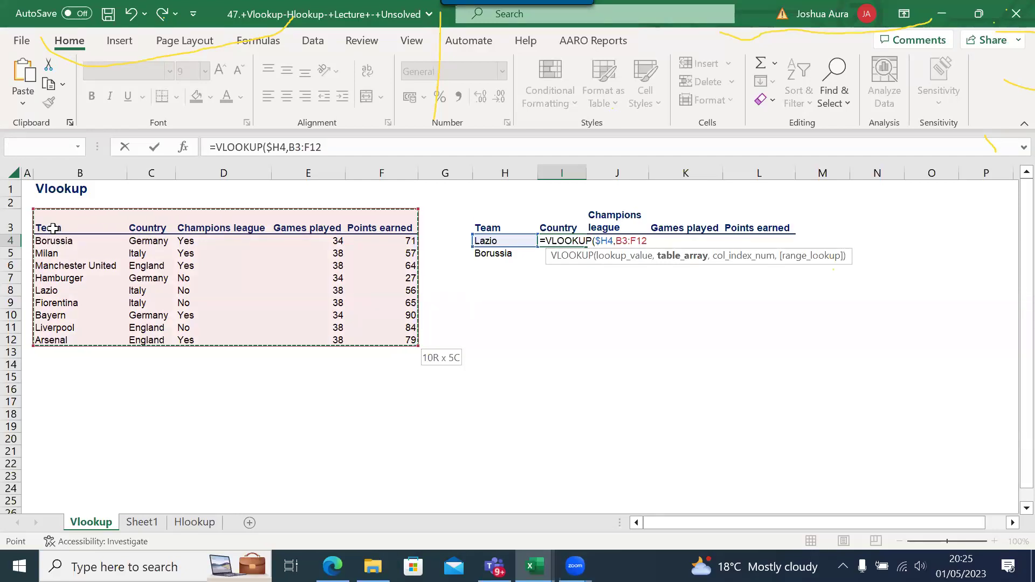
pyautogui.press('F4')
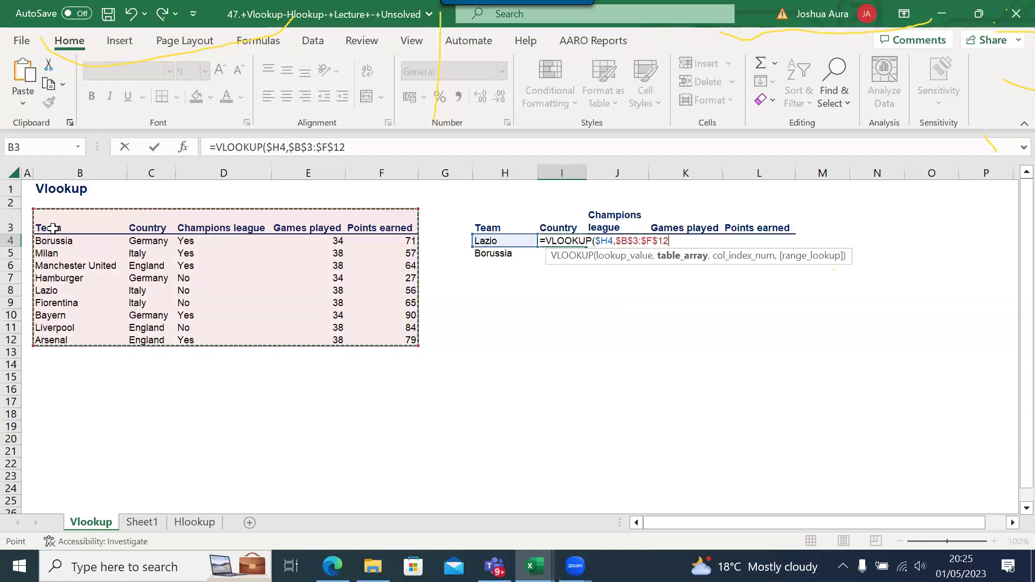
pyautogui.write(',')
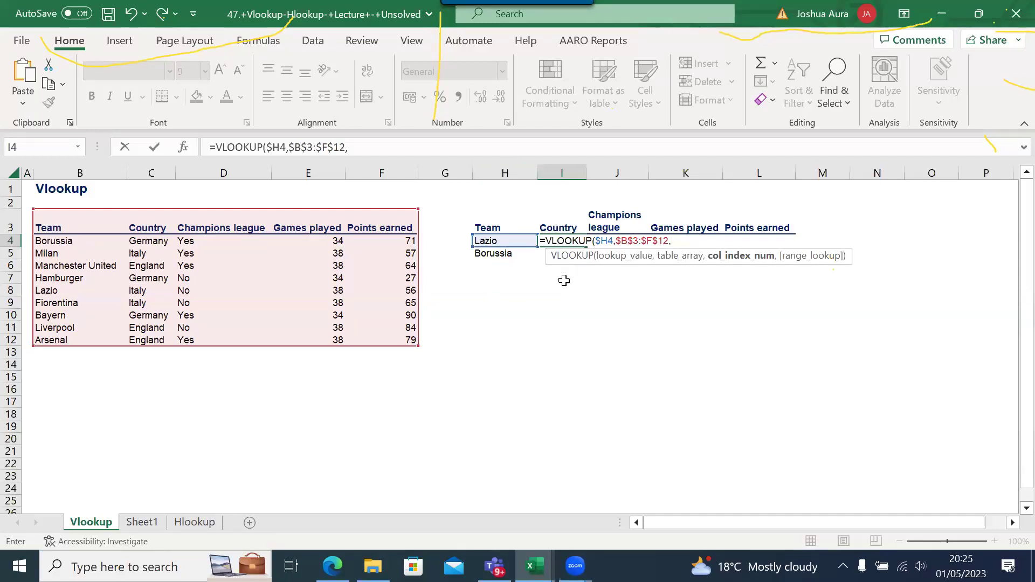
pyautogui.write('2,')
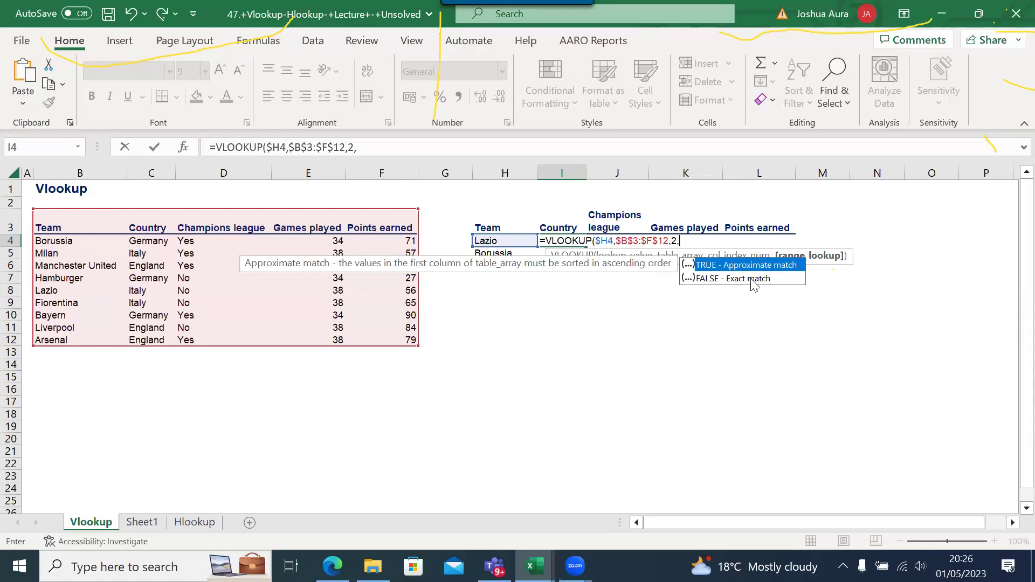
pyautogui.click(753, 278)
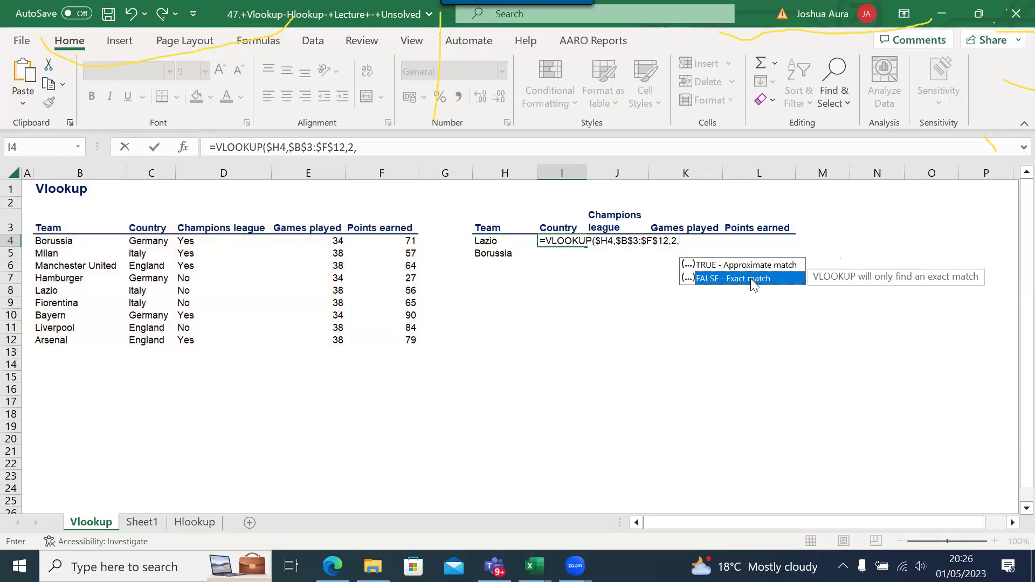
pyautogui.doubleClick(750, 278)
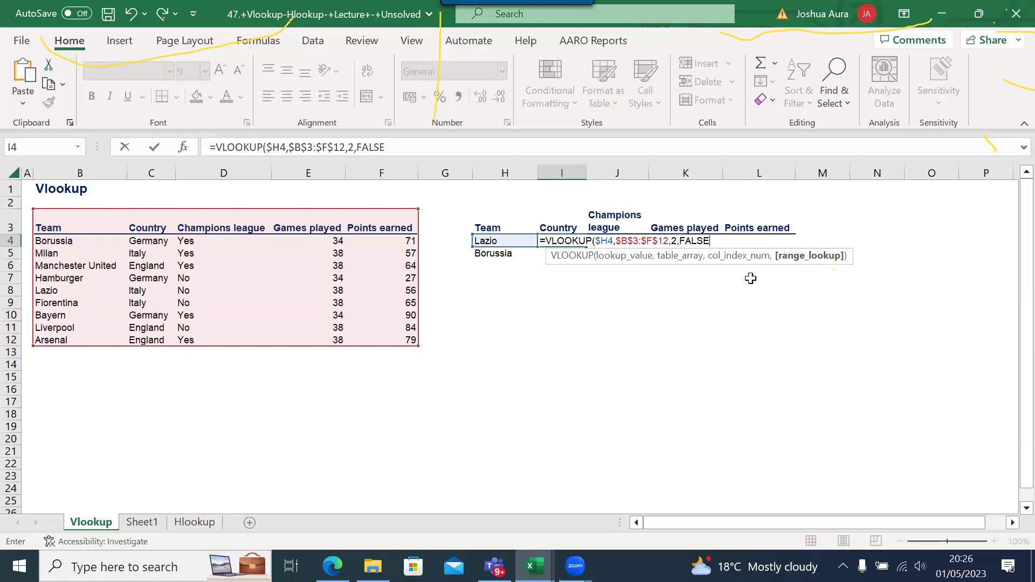
pyautogui.press('BackSpace')
pyautogui.press('BackSpace')
pyautogui.press('BackSpace')
pyautogui.press('BackSpace')
pyautogui.press('BackSpace')
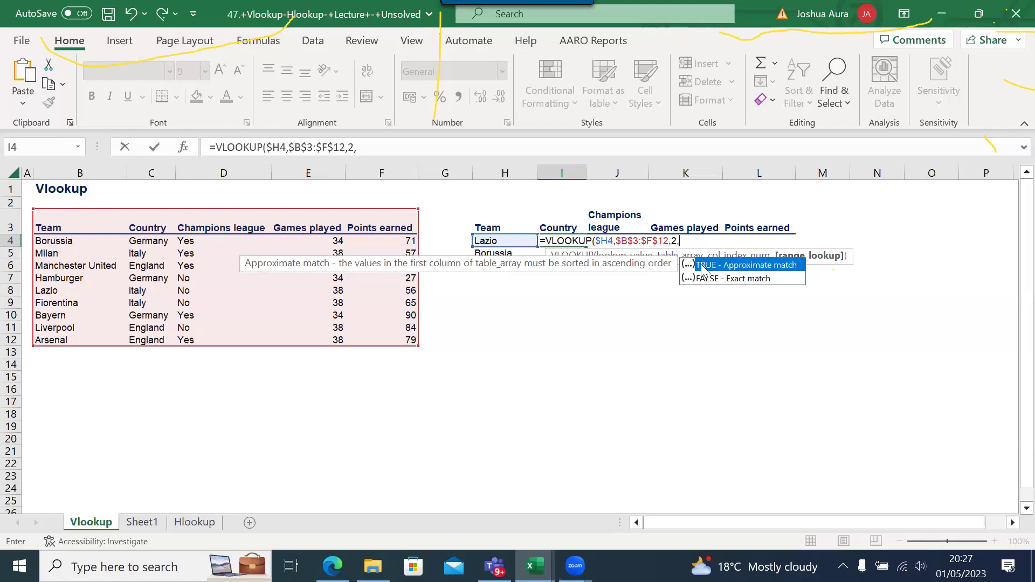
# Complete I4's VLOOKUP with 0 for an exact match and fill the formula across to L4.
pyautogui.write('0')
pyautogui.write(')')
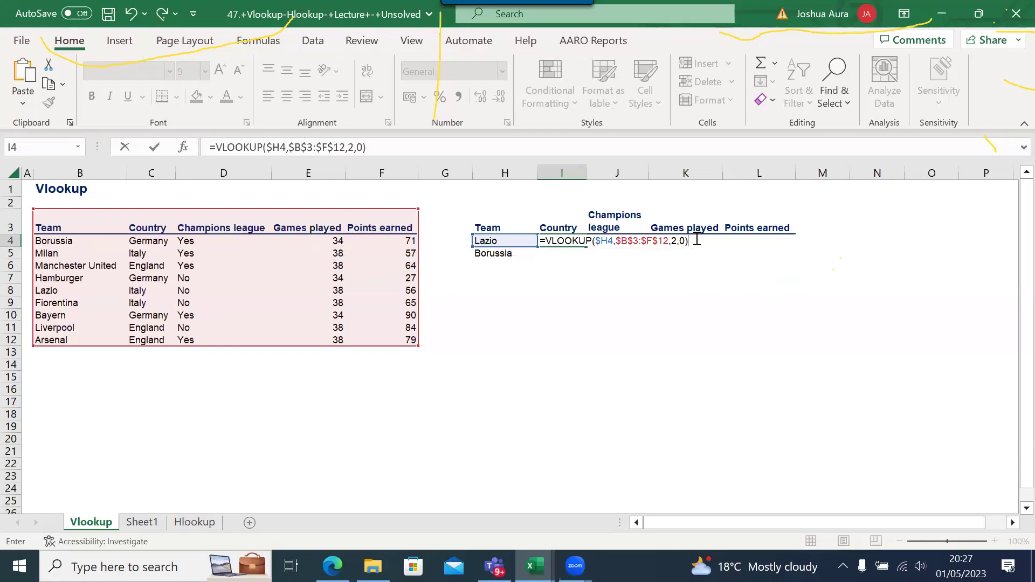
pyautogui.hotkey('ctrl', 'Return')
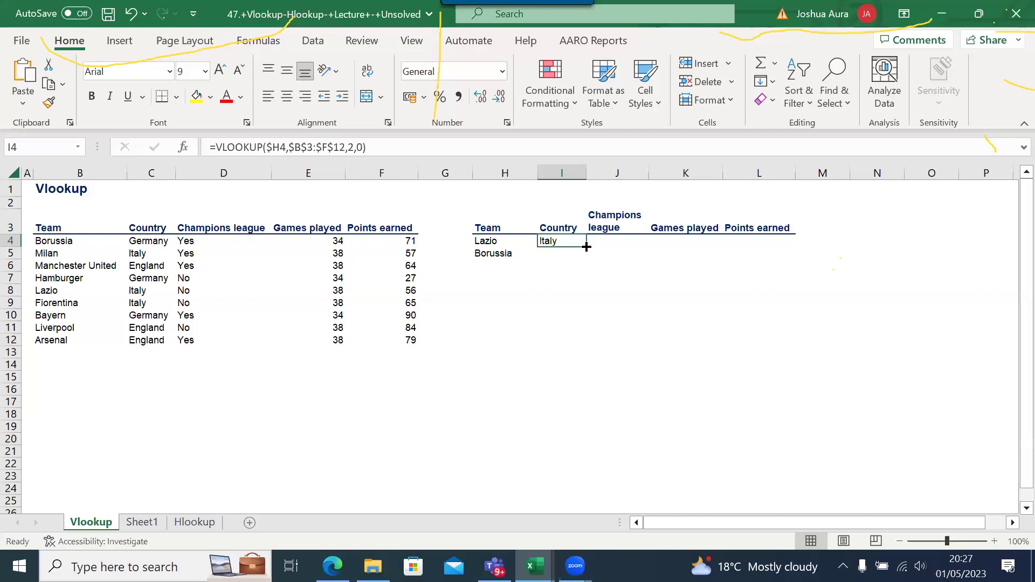
pyautogui.moveTo(586, 246); pyautogui.dragTo(768, 246)
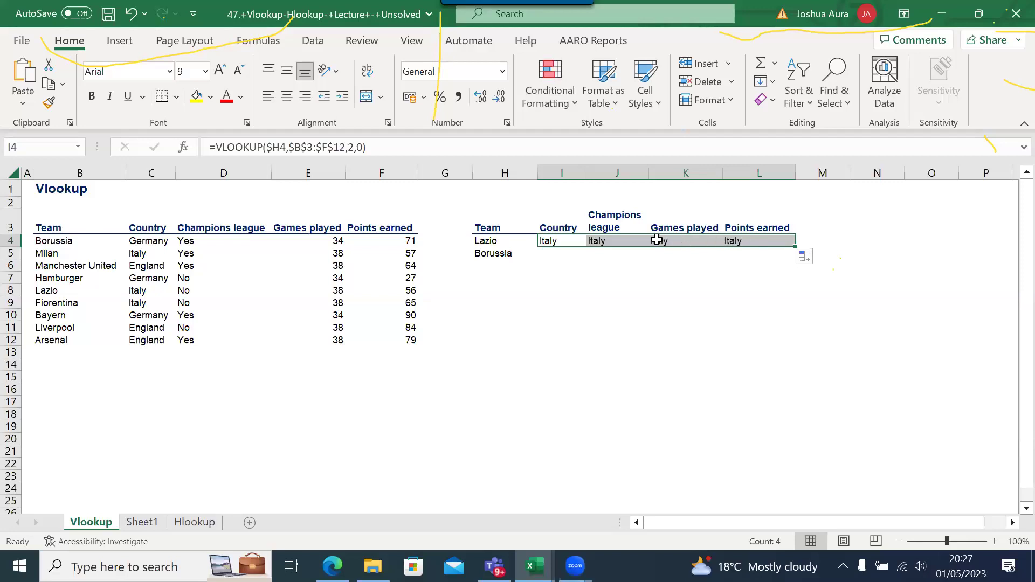
# Change the column index in J4's VLOOKUP to 3 for the Champions league column.
pyautogui.click(599, 242)
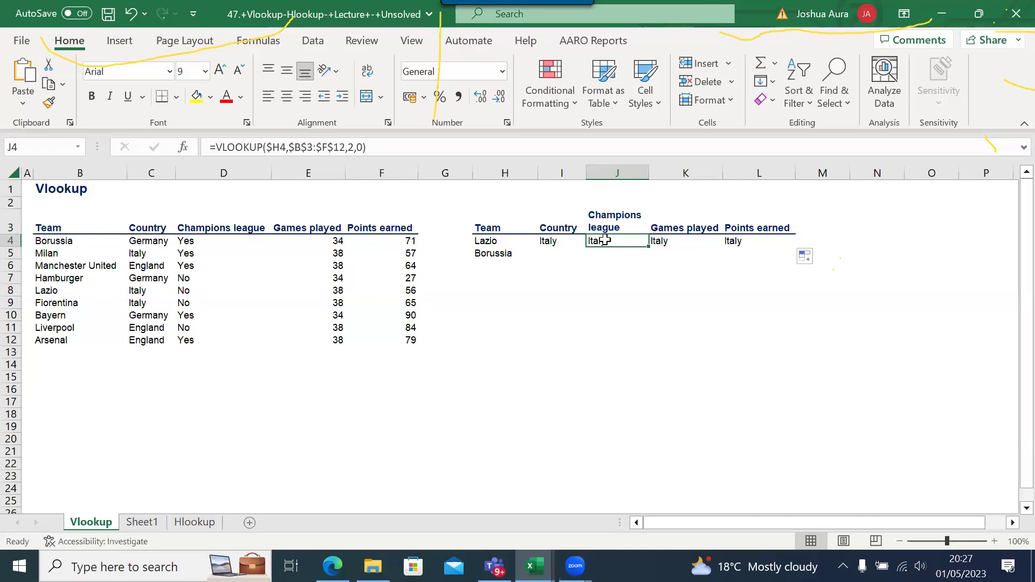
pyautogui.doubleClick(605, 240)
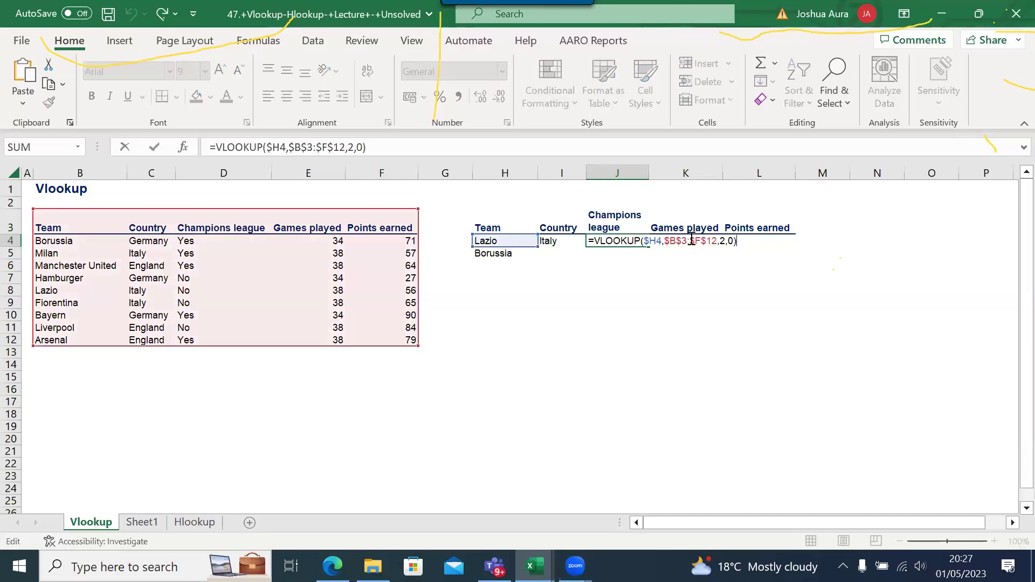
pyautogui.click(725, 241)
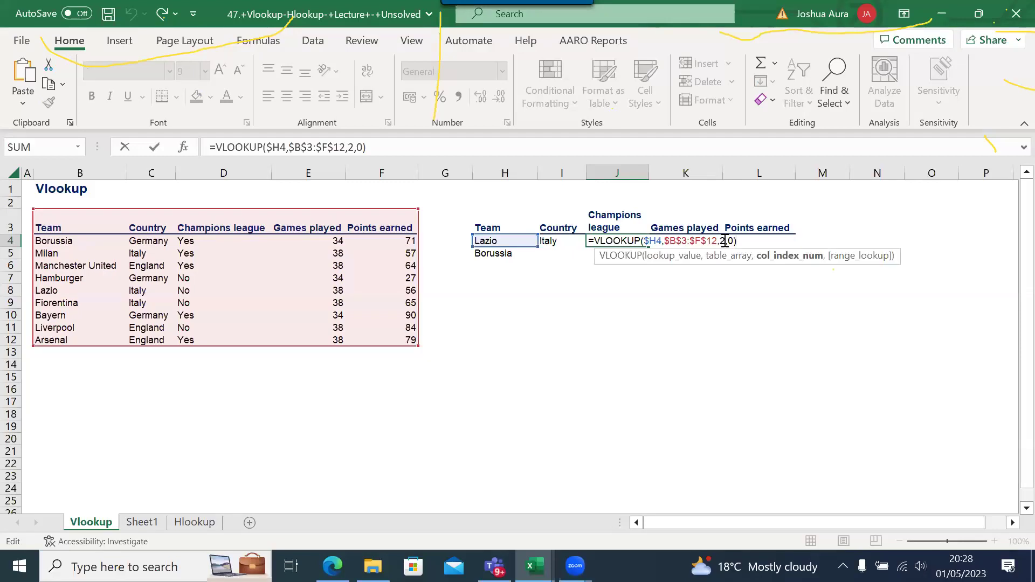
pyautogui.press('BackSpace')
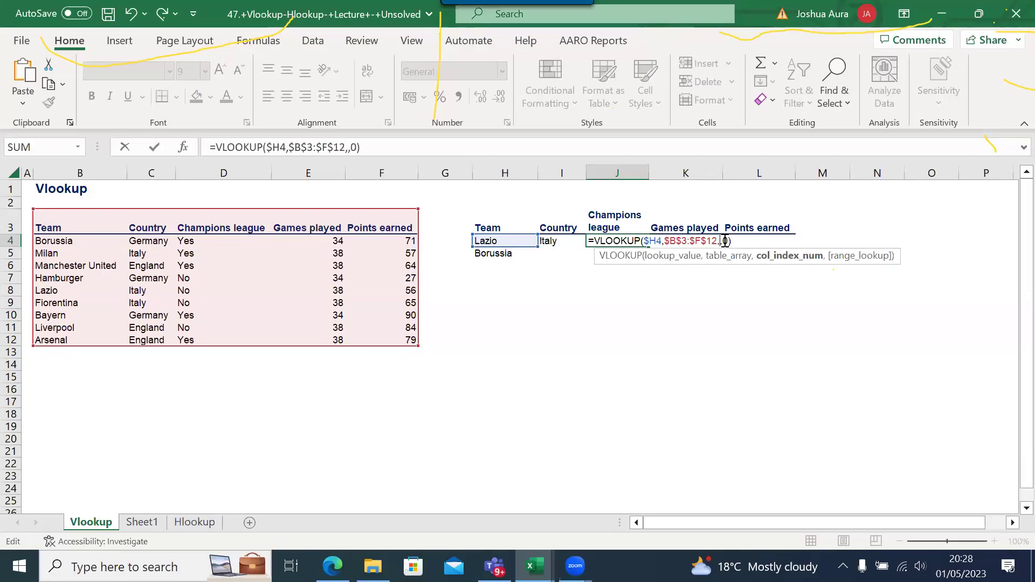
pyautogui.write('3')
pyautogui.press('Return')
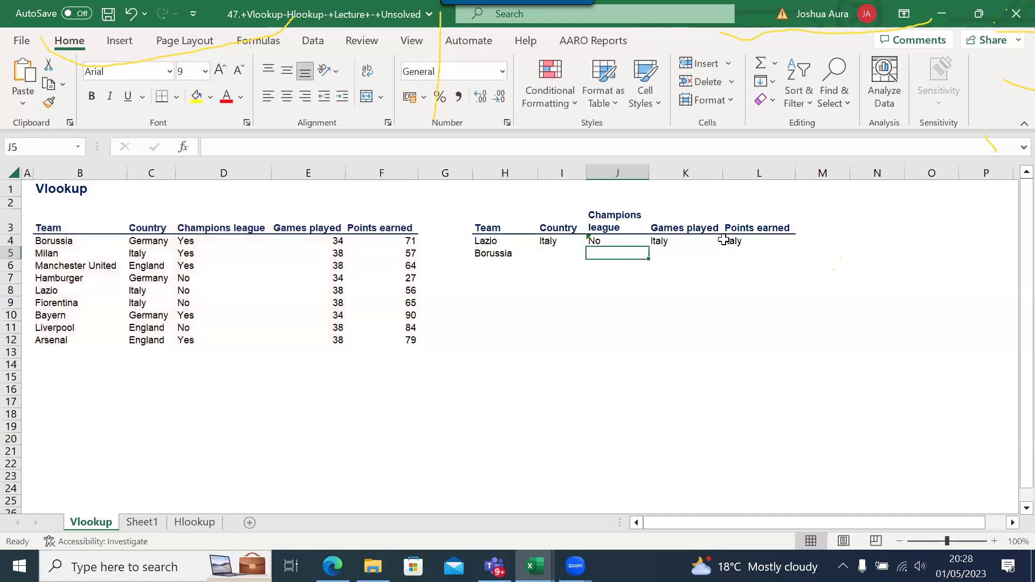
# Change the column index in K4's VLOOKUP to 4 for the Games played column.
pyautogui.click(685, 239)
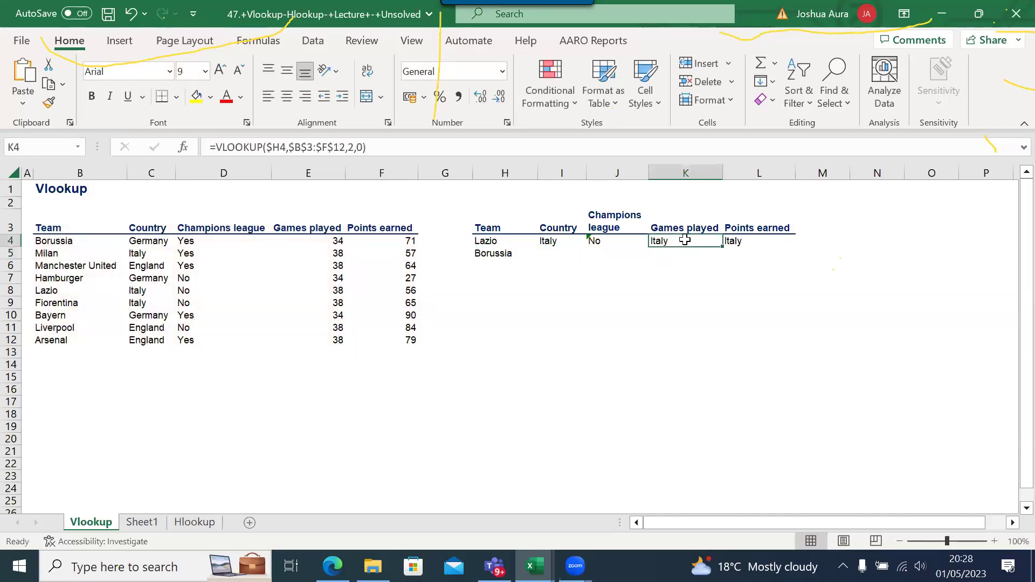
pyautogui.doubleClick(685, 240)
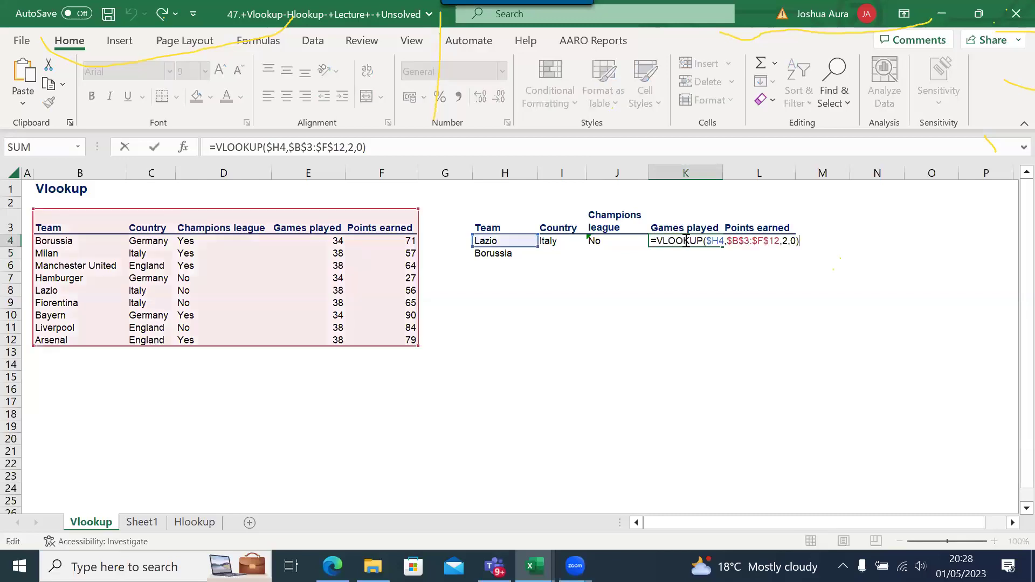
pyautogui.click(787, 242)
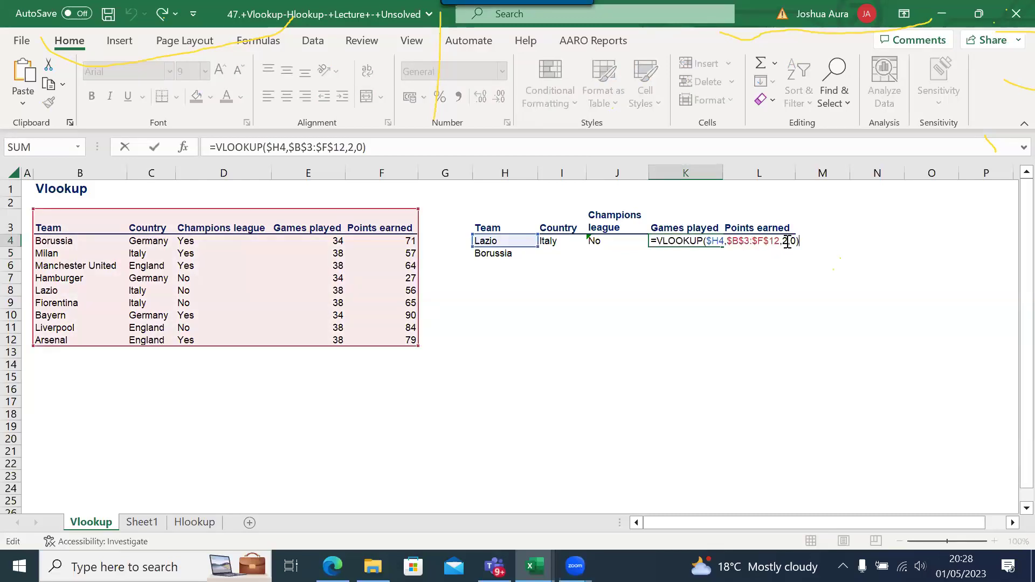
pyautogui.click(787, 242)
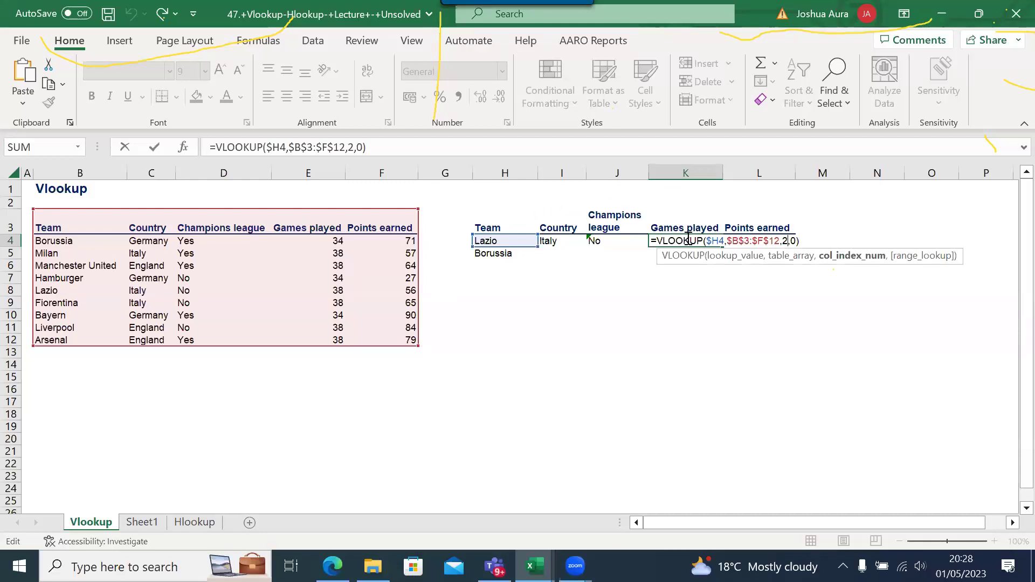
pyautogui.press('BackSpace')
pyautogui.write('4')
pyautogui.press('Tab')
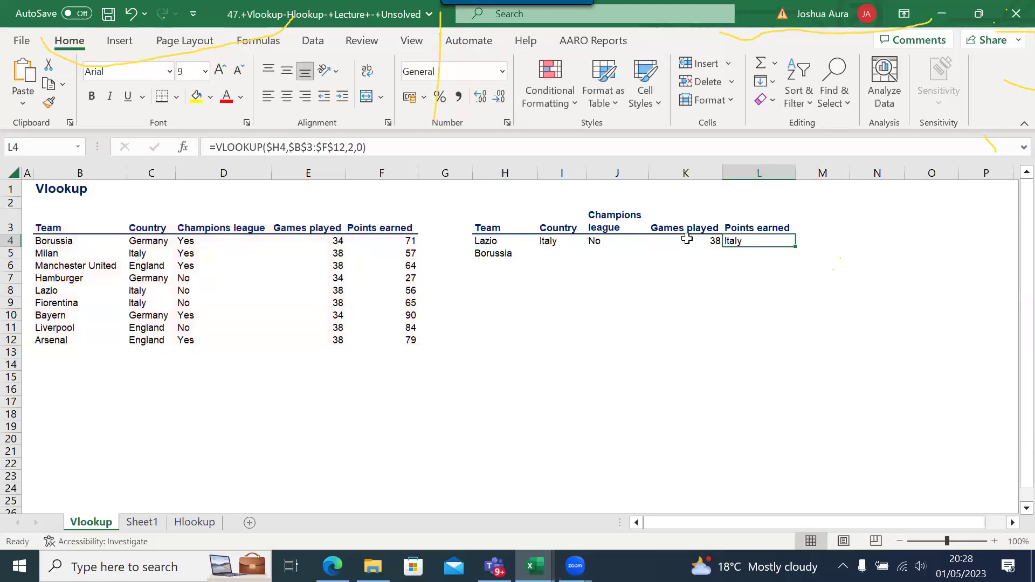
pyautogui.doubleClick(764, 241)
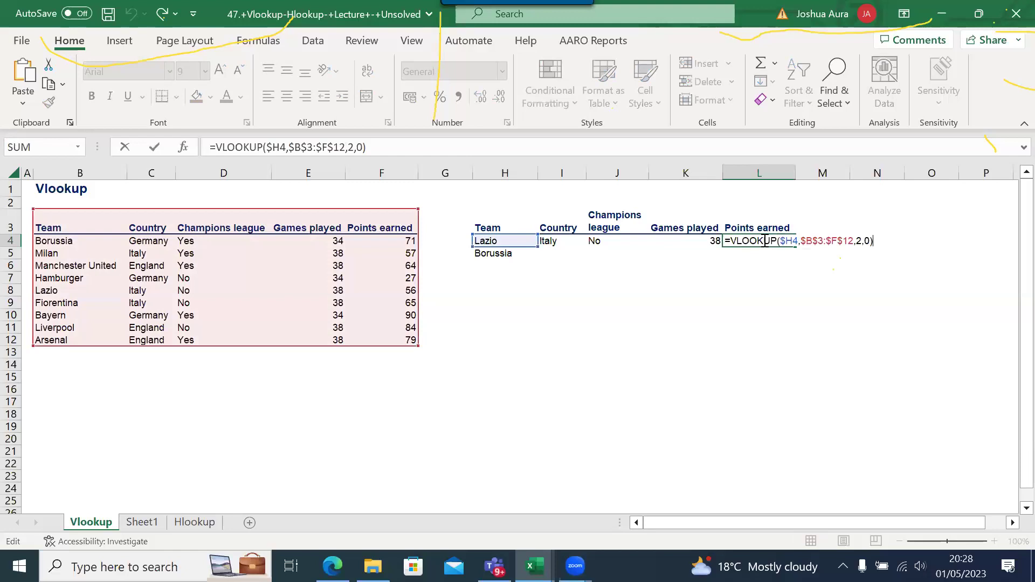
pyautogui.click(859, 240)
pyautogui.press('BackSpace')
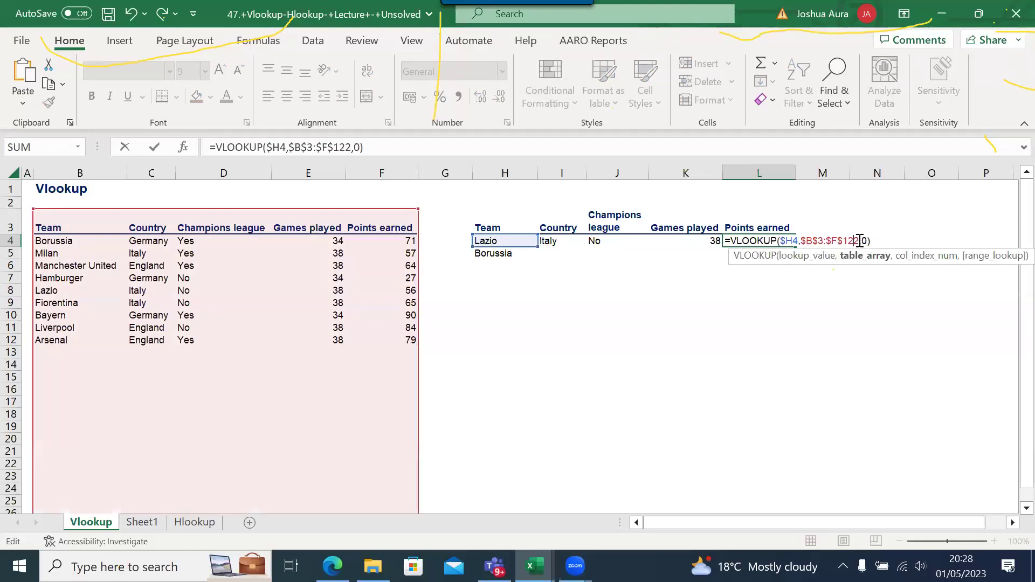
pyautogui.write('5')
pyautogui.press('BackSpace')
pyautogui.press('BackSpace')
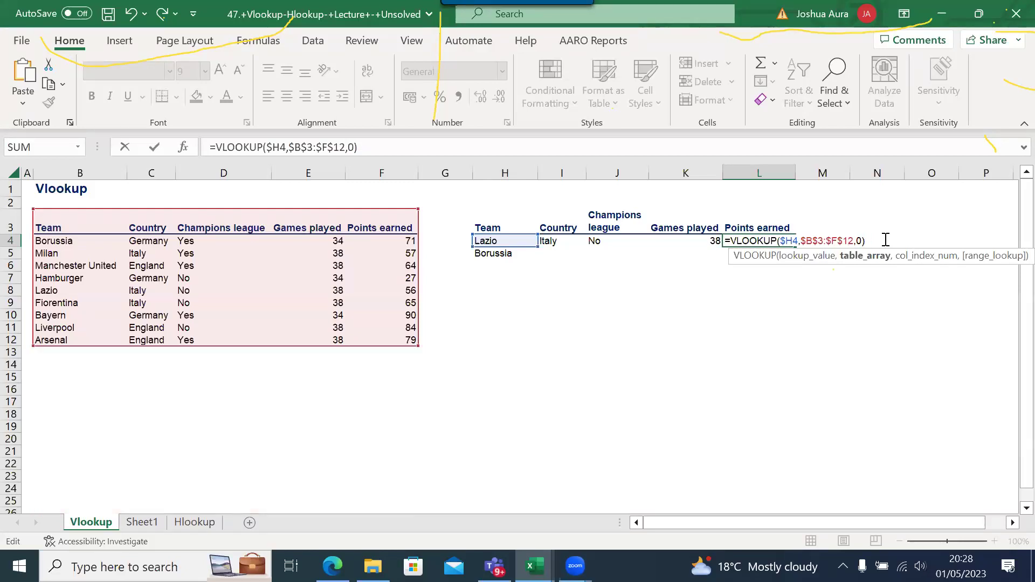
pyautogui.press('BackSpace')
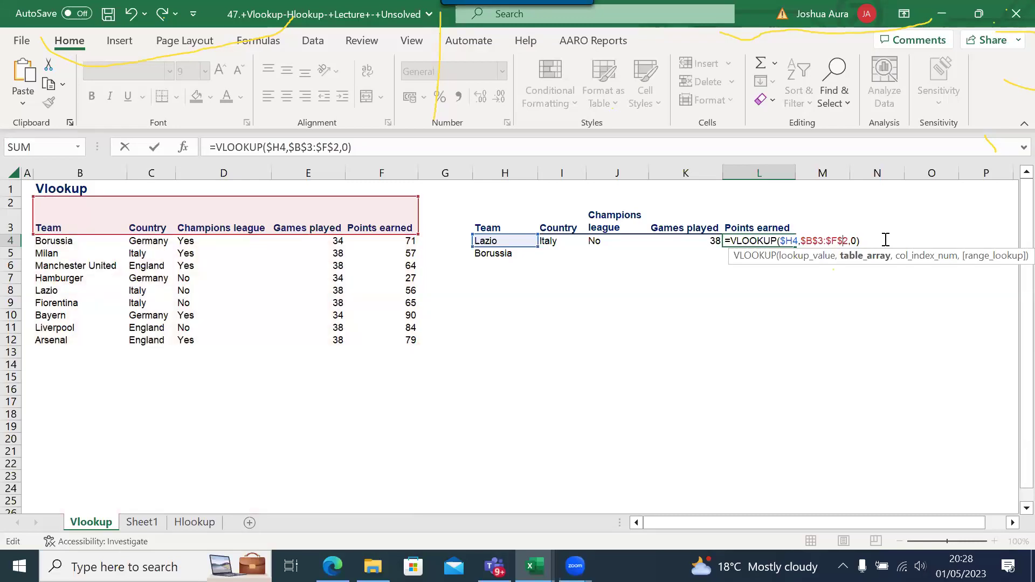
pyautogui.press('Escape')
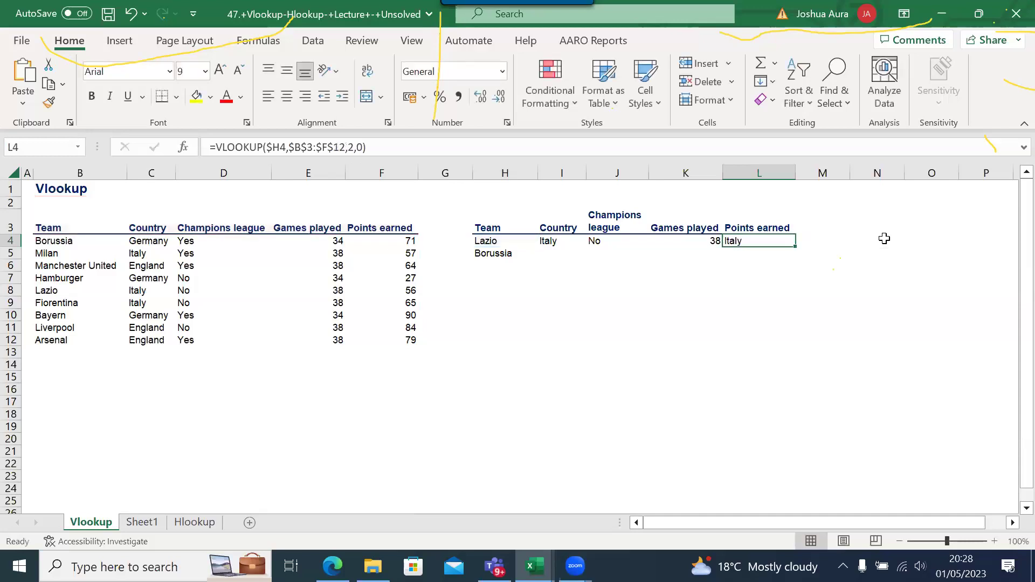
# Change the column index in L4's VLOOKUP to 5 for the Points earned column.
pyautogui.doubleClick(781, 237)
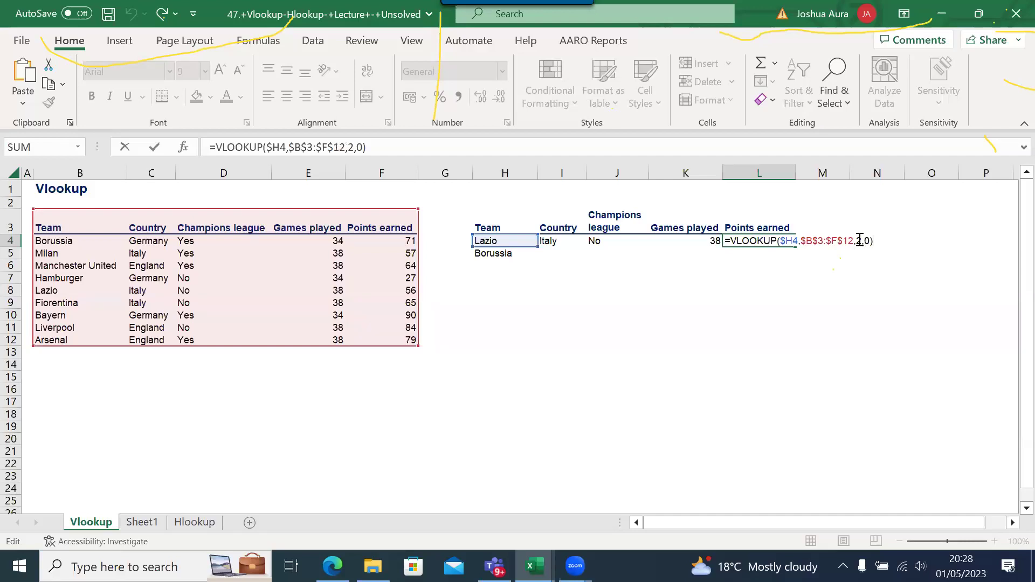
pyautogui.click(860, 240)
pyautogui.press('BackSpace')
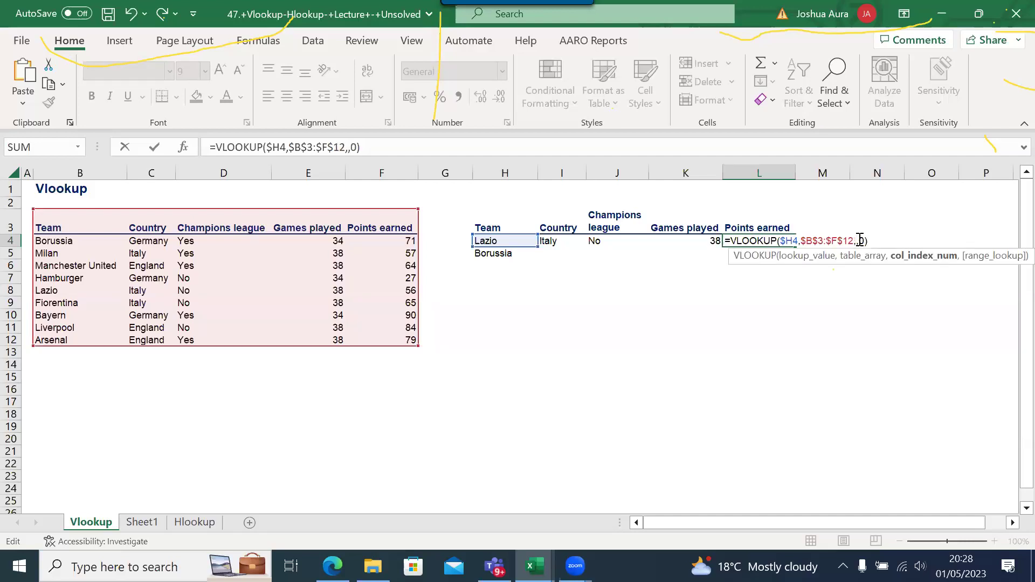
pyautogui.write('5')
pyautogui.press('Return')
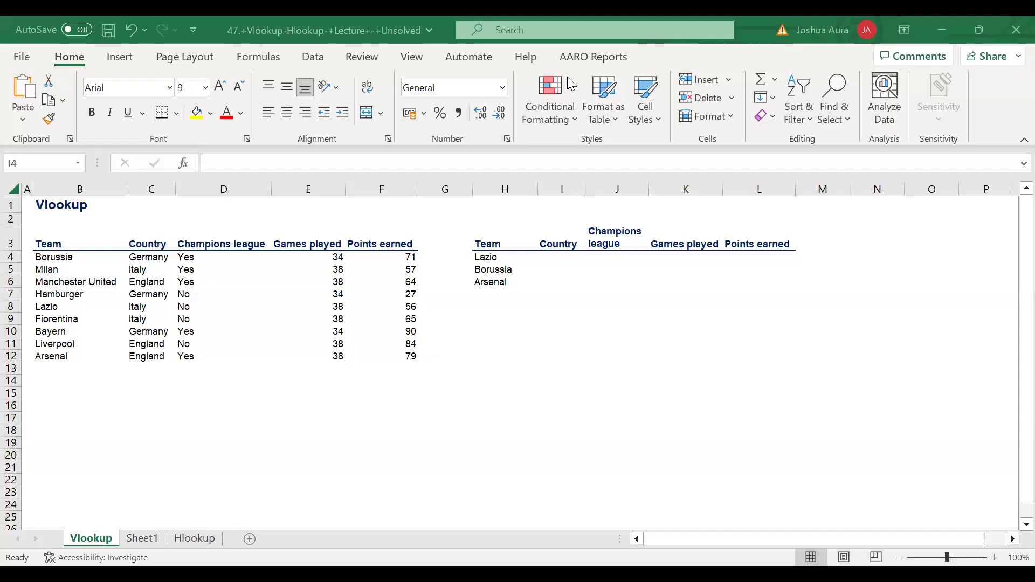
# Delete the team Arsenal from H6 in the lookup results table.
pyautogui.moveTo(559, 258); pyautogui.dragTo(776, 281)
pyautogui.click(559, 257)
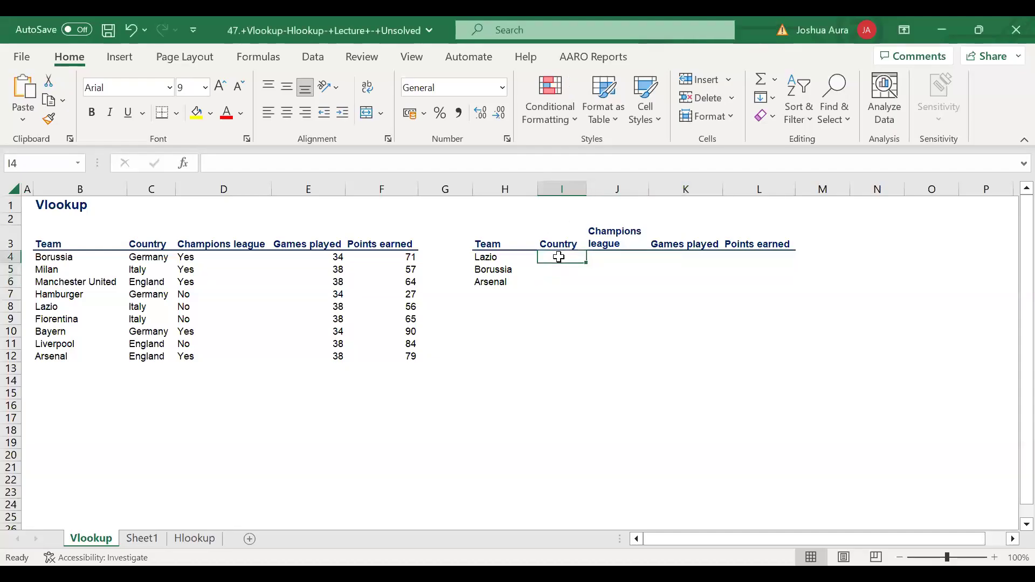
pyautogui.click(488, 283)
pyautogui.press('Delete')
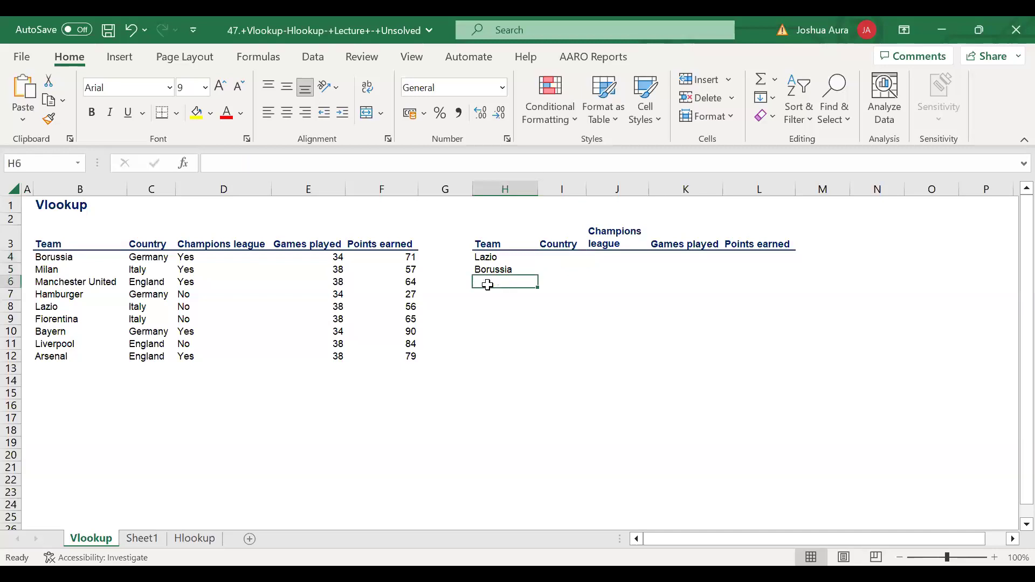
# Begin a new VLOOKUP formula in the empty cell I4 with $H4 as the lookup value, locking only the column.
pyautogui.click(555, 257)
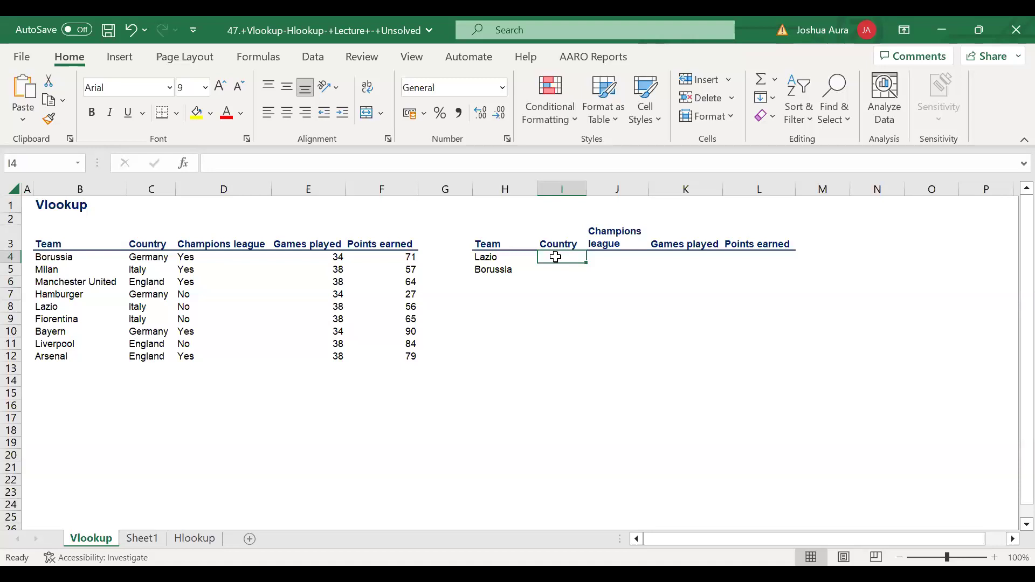
pyautogui.write('=v')
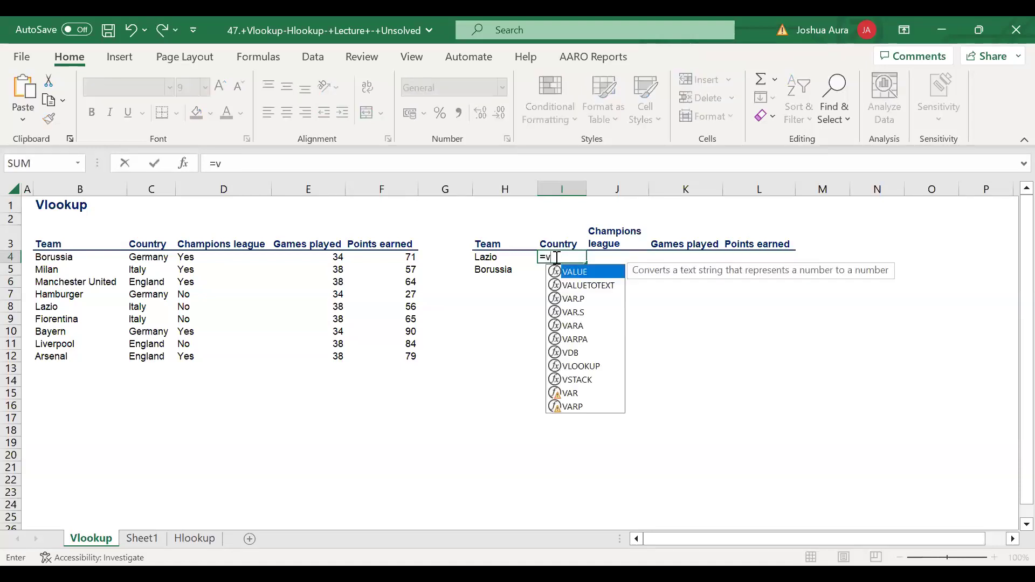
pyautogui.write('lo')
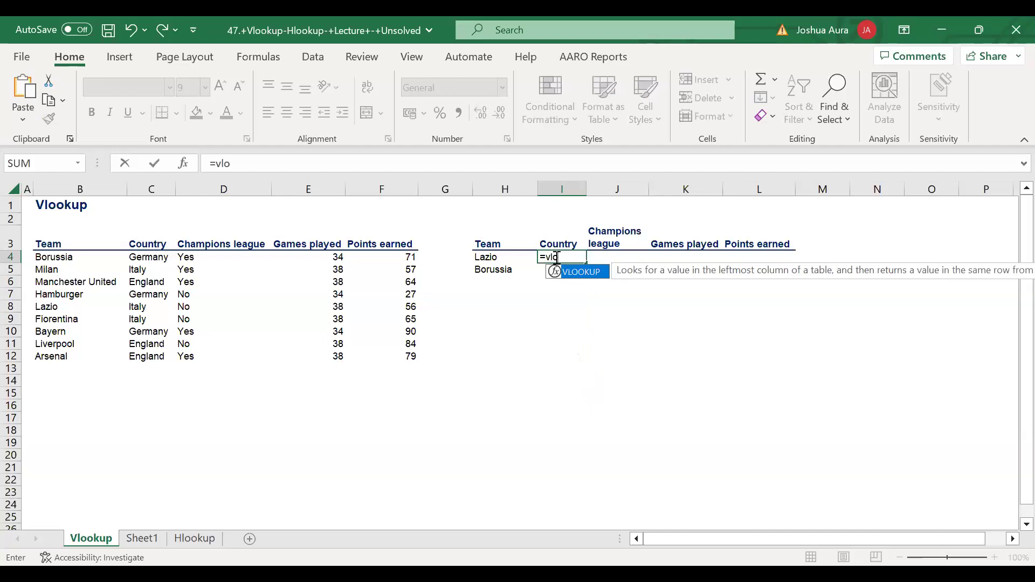
pyautogui.press('Tab')
pyautogui.click(491, 259)
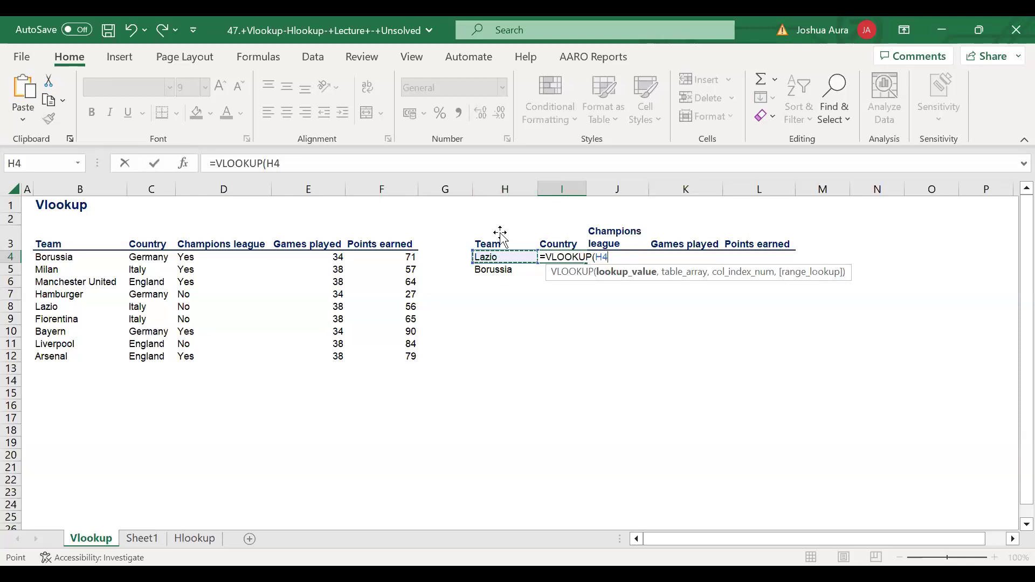
pyautogui.click(595, 257)
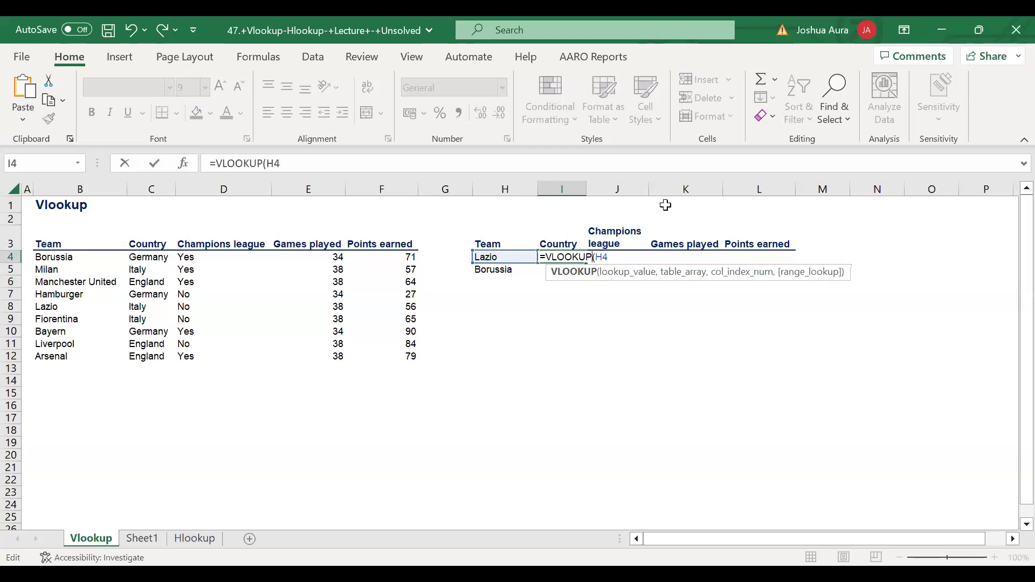
pyautogui.click(598, 257)
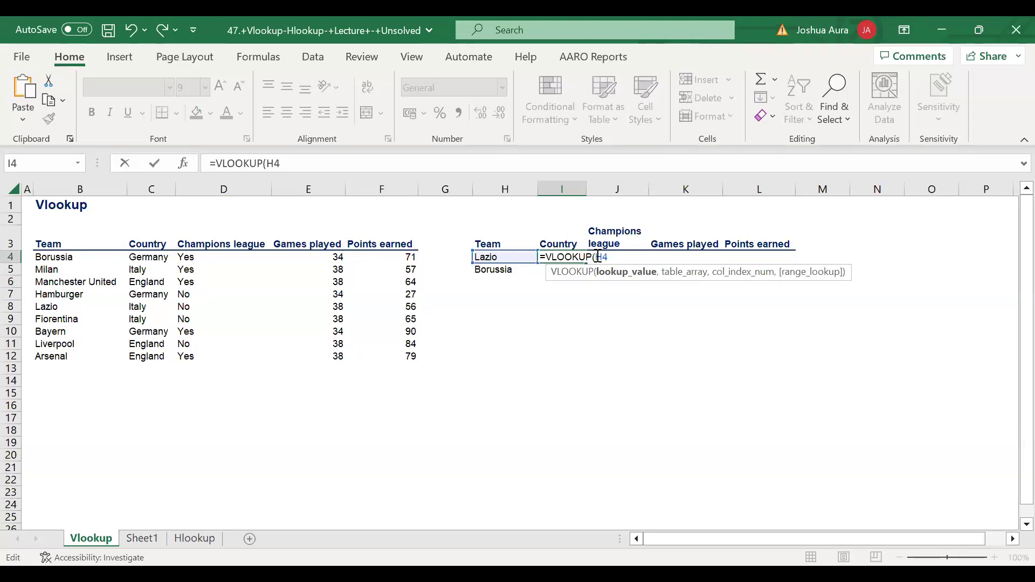
pyautogui.write('$H4')
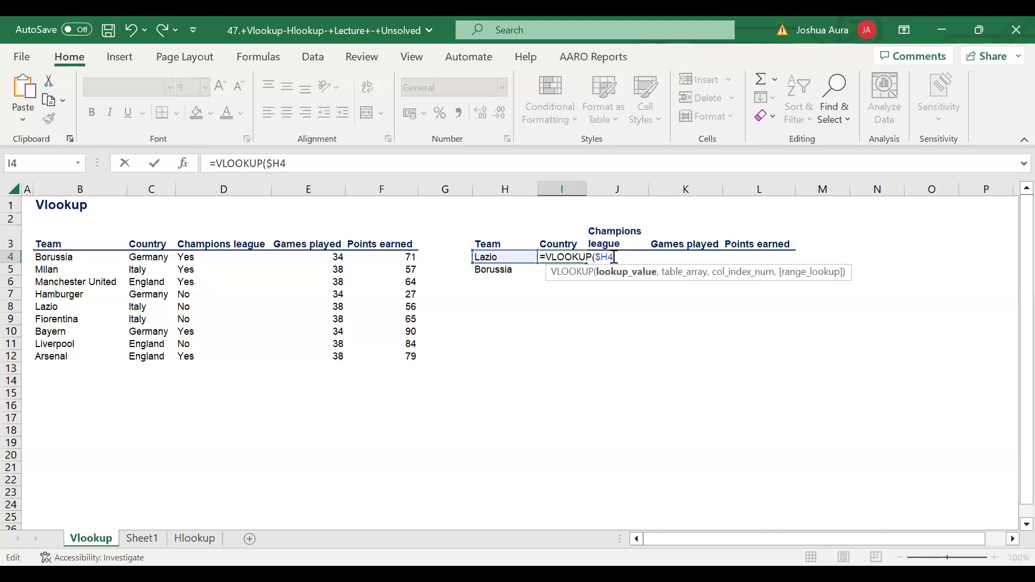
# Add the team table B3:F12 as the table array in I4's VLOOKUP, locked as $B$3:$F$12.
pyautogui.write(',')
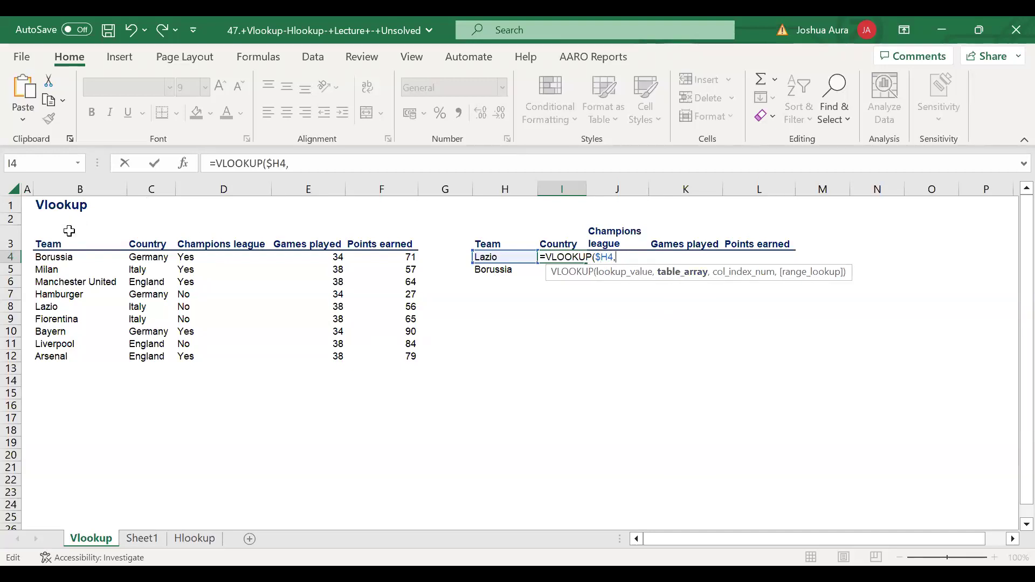
pyautogui.click(56, 244)
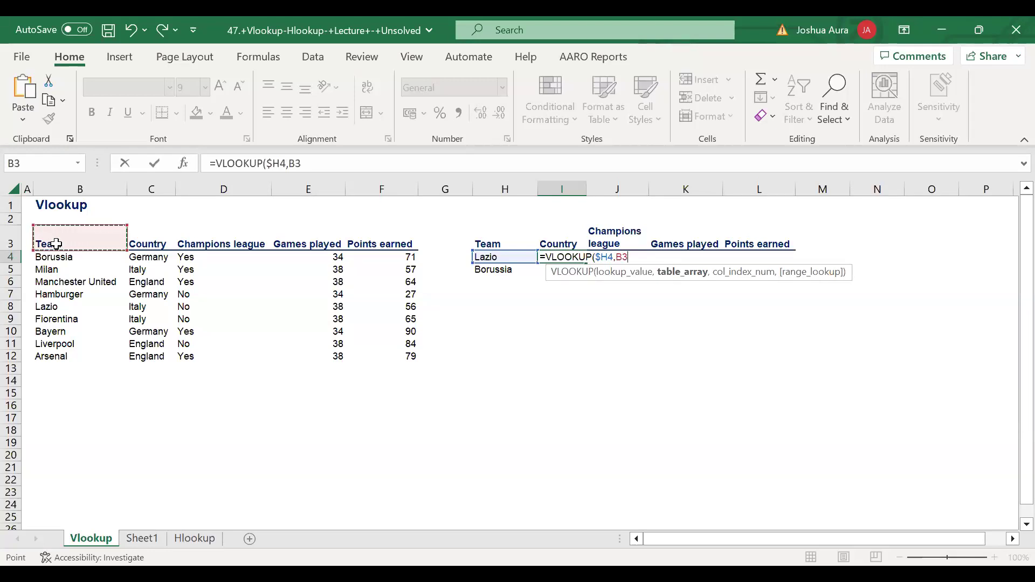
pyautogui.hotkey('ctrl', 'shift', 'Right')
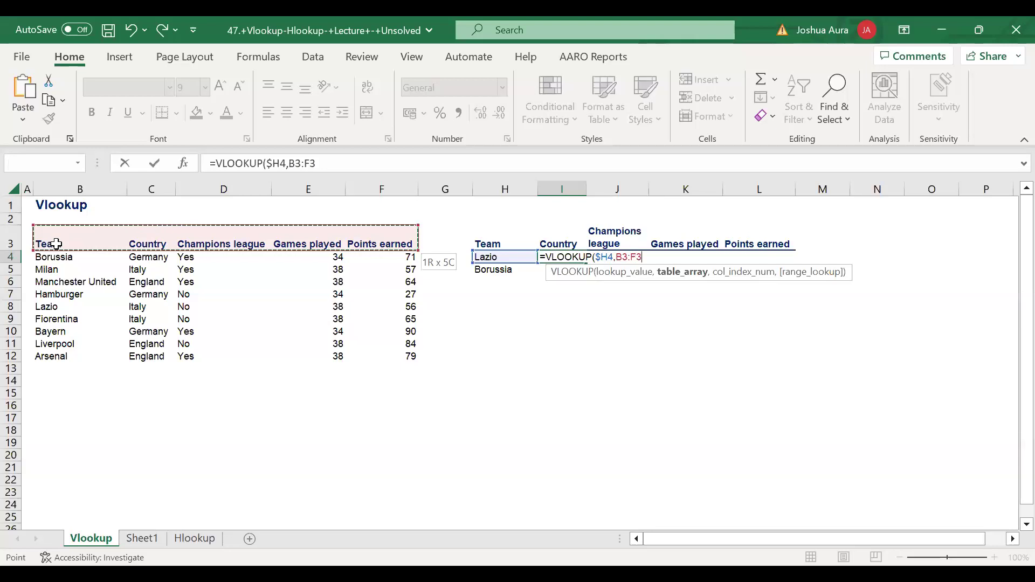
pyautogui.hotkey('ctrl', 'shift', 'Down')
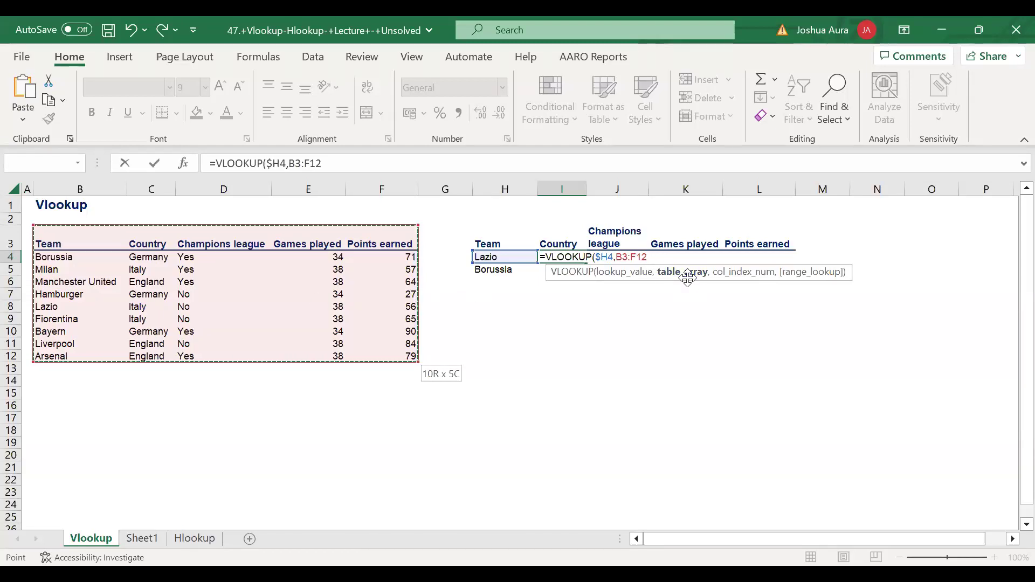
pyautogui.press('F4')
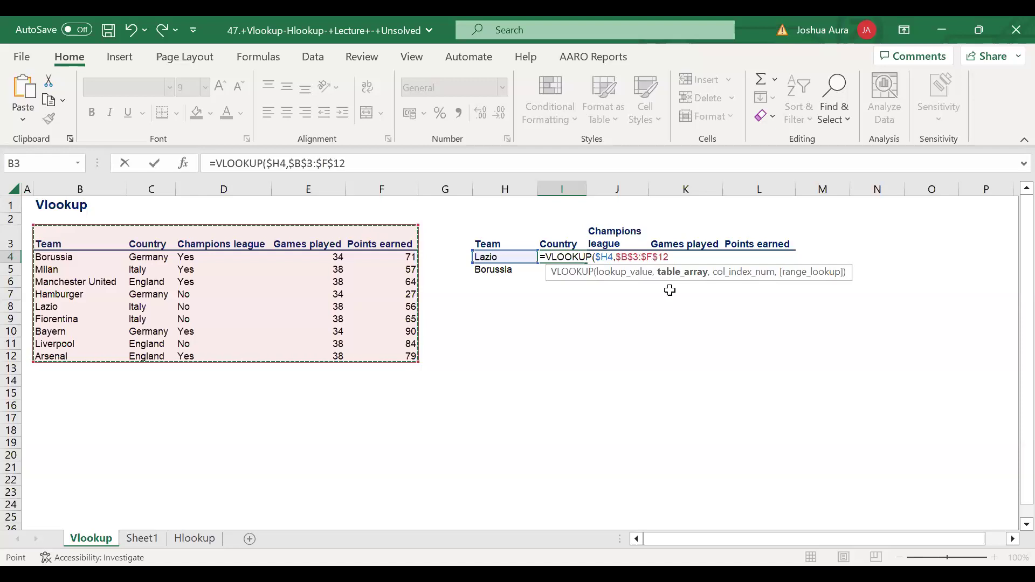
# Complete I4's VLOOKUP with the column index array {2,3,4,5} and exact match 0, and fill the formula down to I7.
pyautogui.write(',')
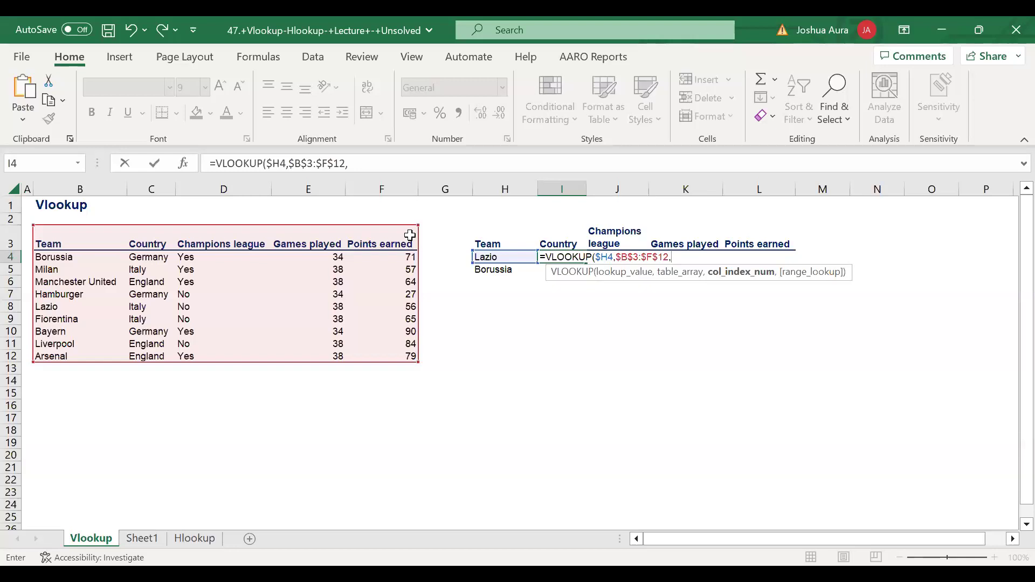
pyautogui.write('{')
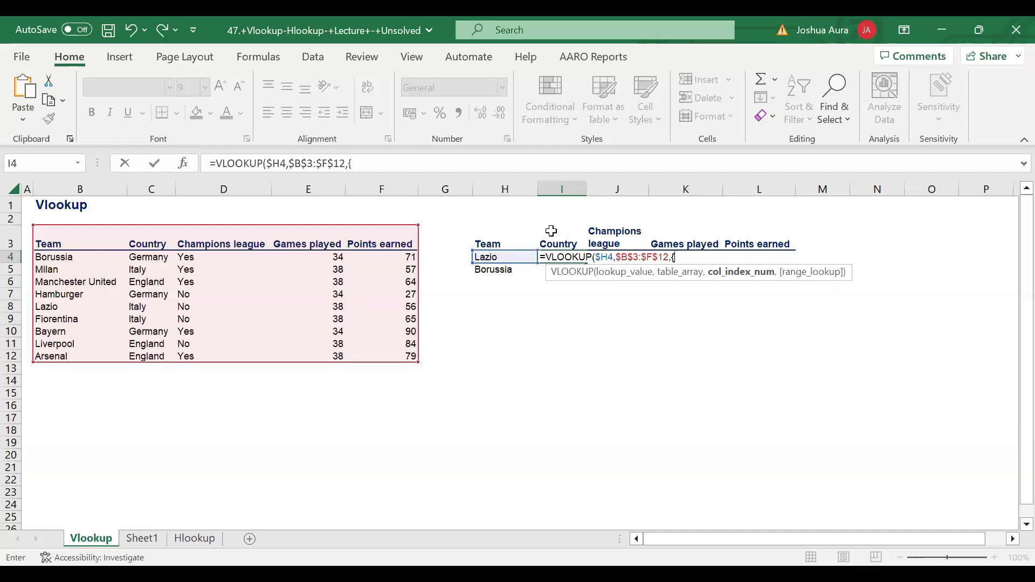
pyautogui.write('2')
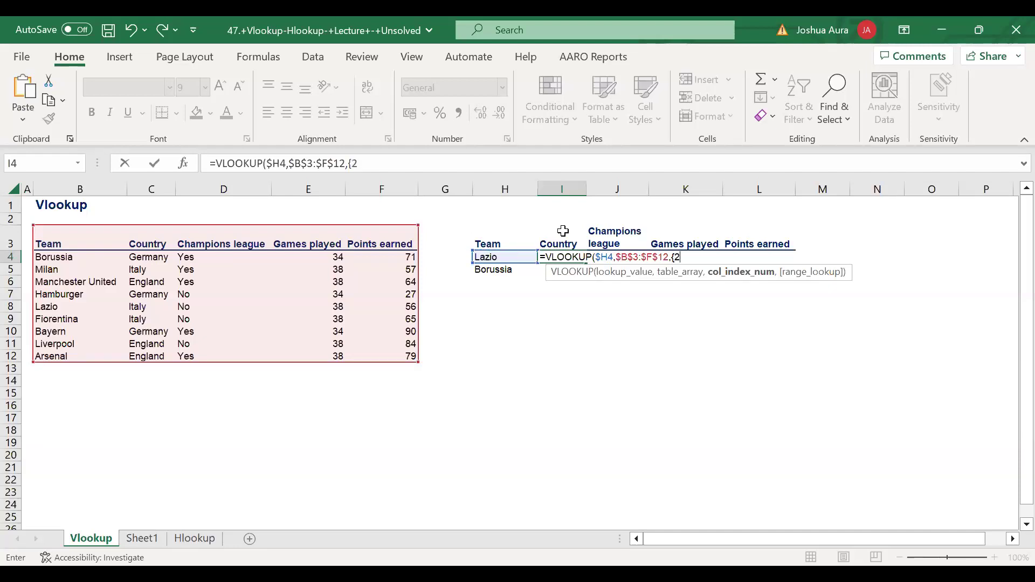
pyautogui.write(',3,4,5')
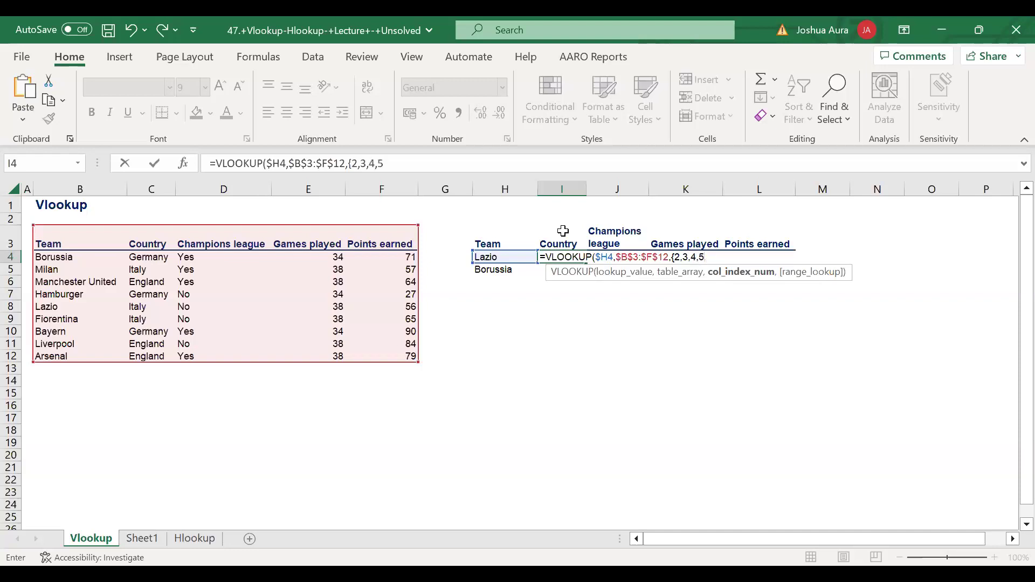
pyautogui.write('},')
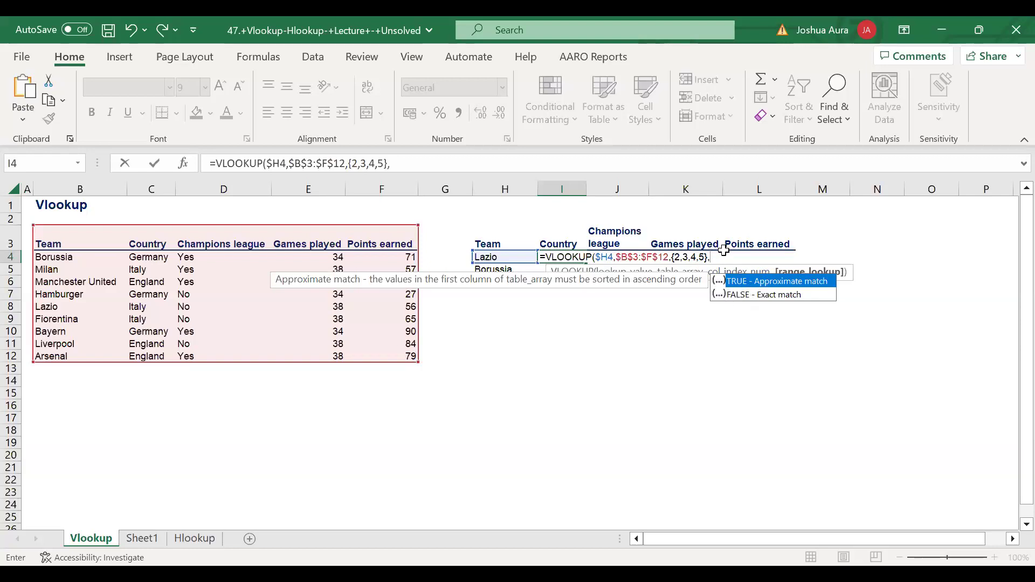
pyautogui.write('0')
pyautogui.write(')')
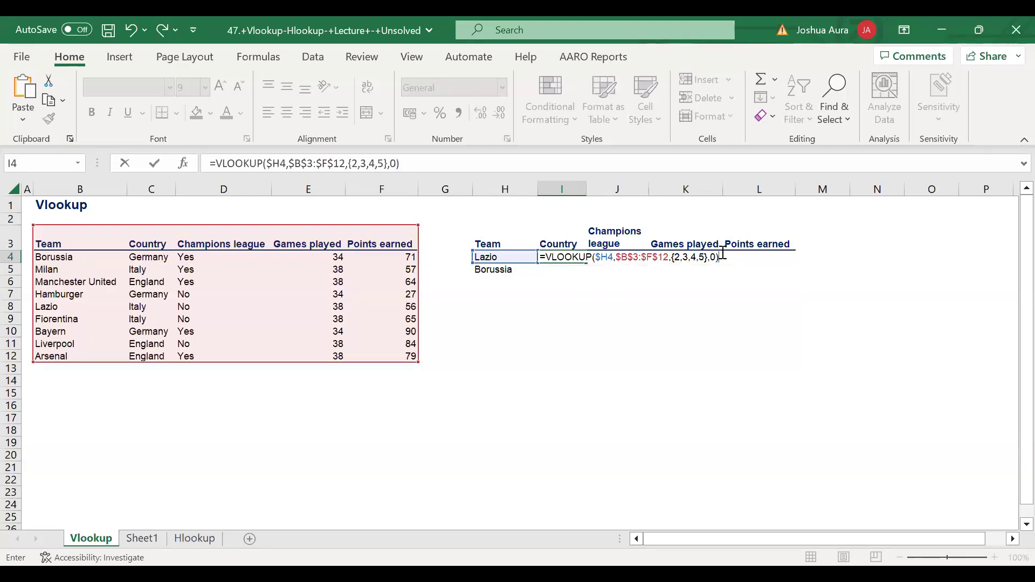
pyautogui.hotkey('ctrl', 'Return')
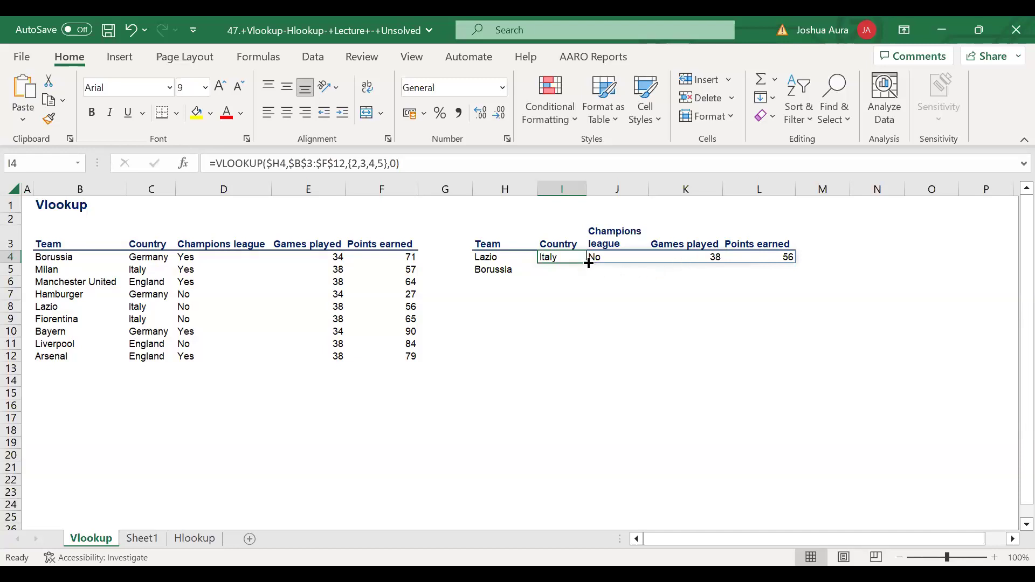
pyautogui.moveTo(588, 263); pyautogui.dragTo(587, 298)
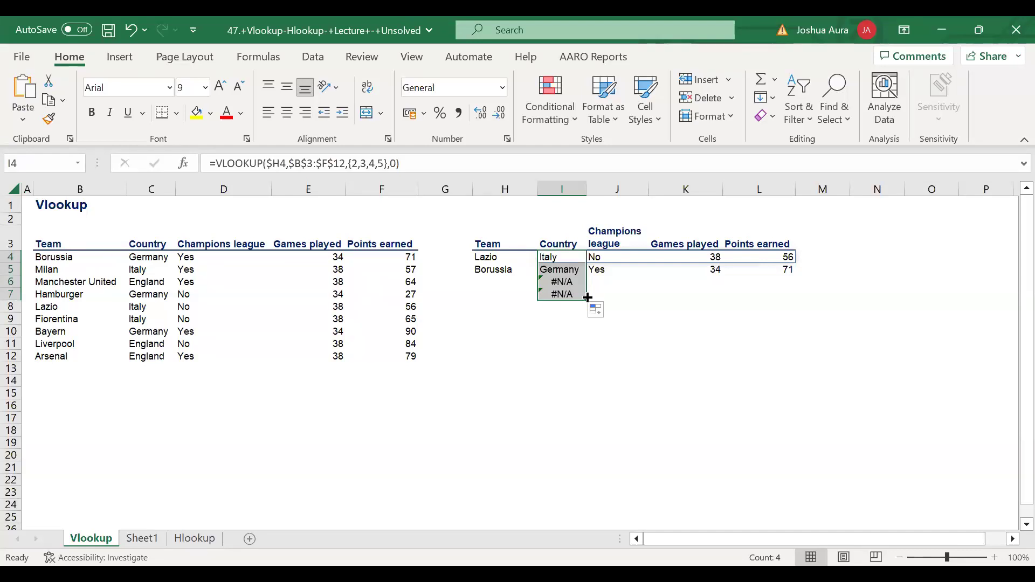
# Enter the teams Liverpool in H6 and Mancity in H7 of the lookup results table.
pyautogui.click(488, 281)
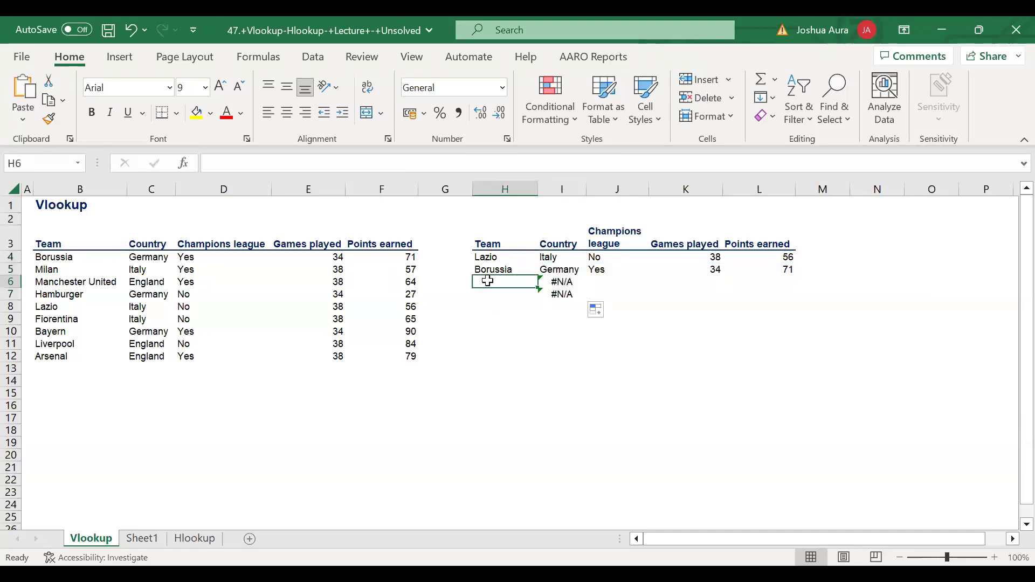
pyautogui.write('Liverpool')
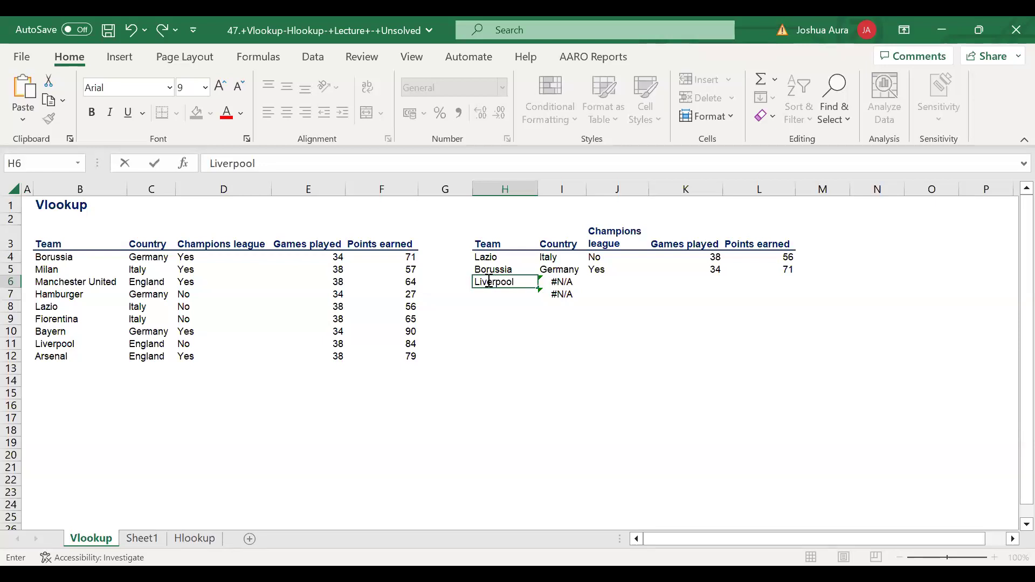
pyautogui.press('Return')
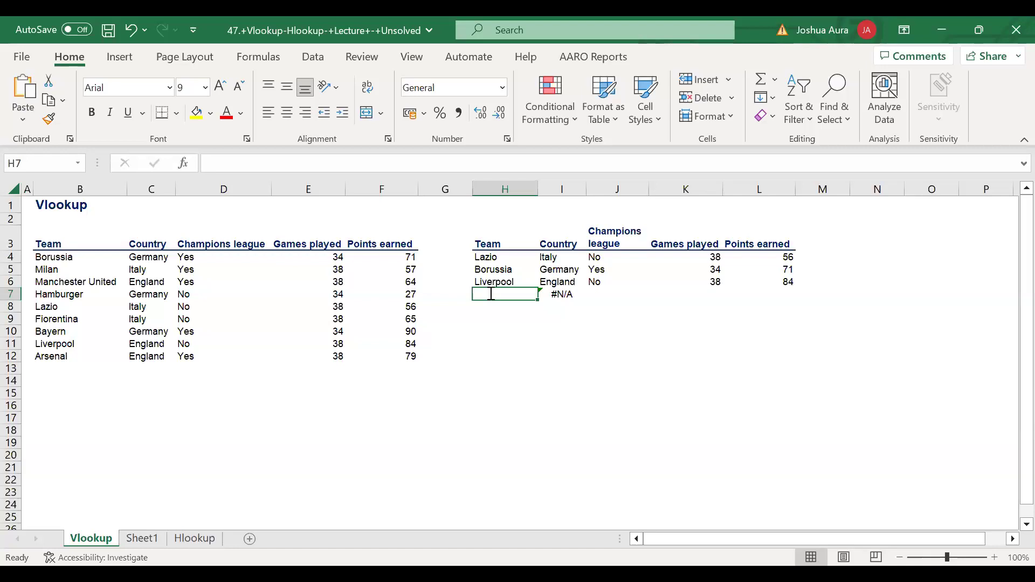
pyautogui.write('Mancity')
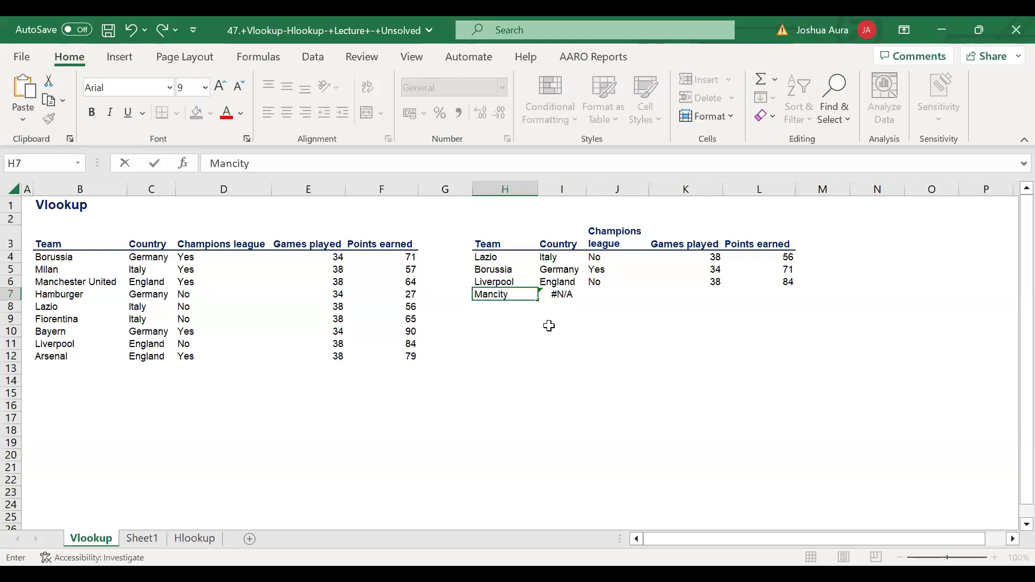
pyautogui.press('Return')
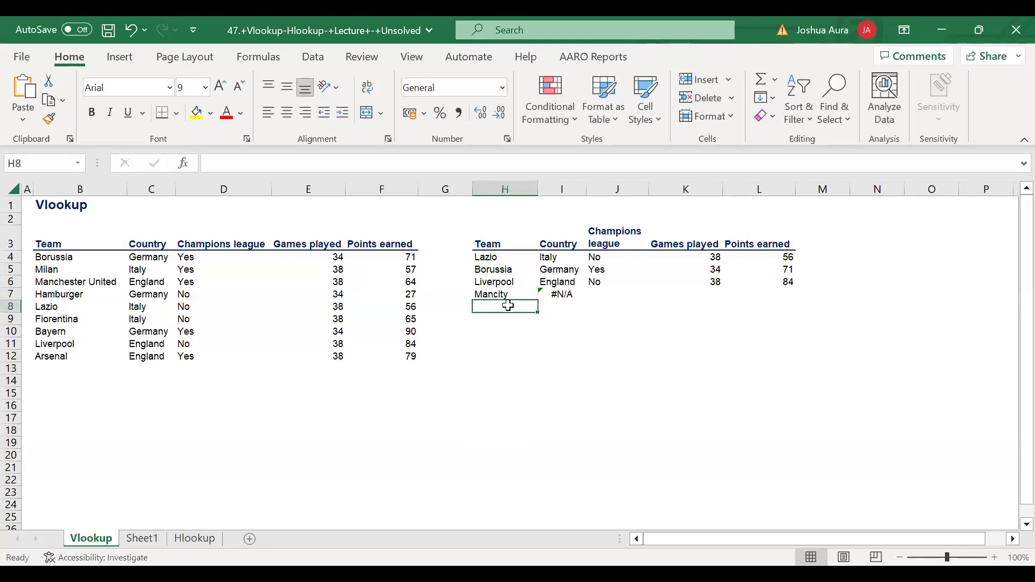